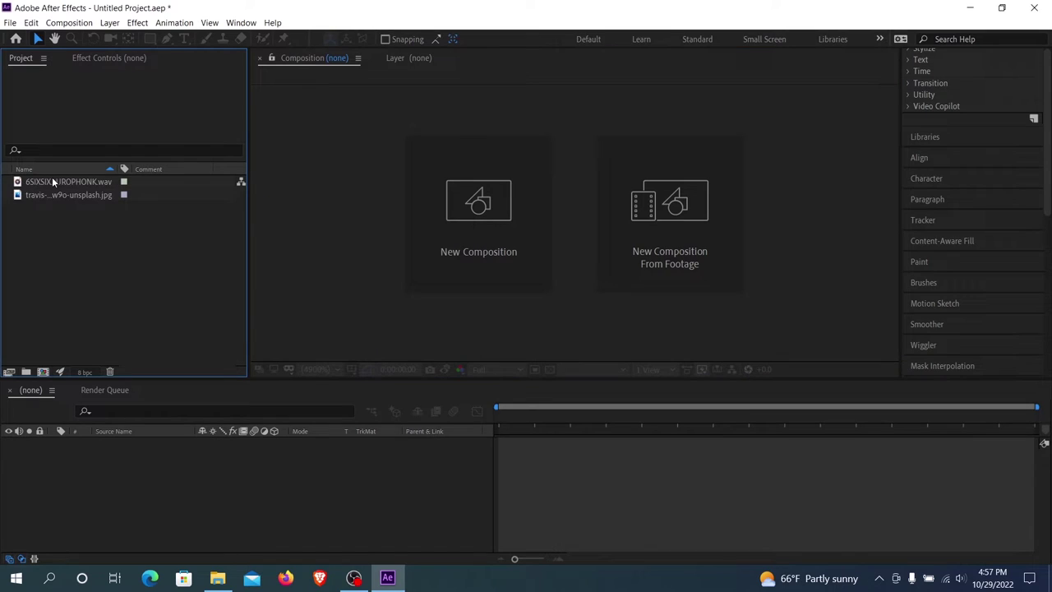
Create a composition from the 6SIXSIX - €UROPHONK.wav audio file and rename it Audio Spectrum
{"action": "left_click", "coordinate": [50, 178]}
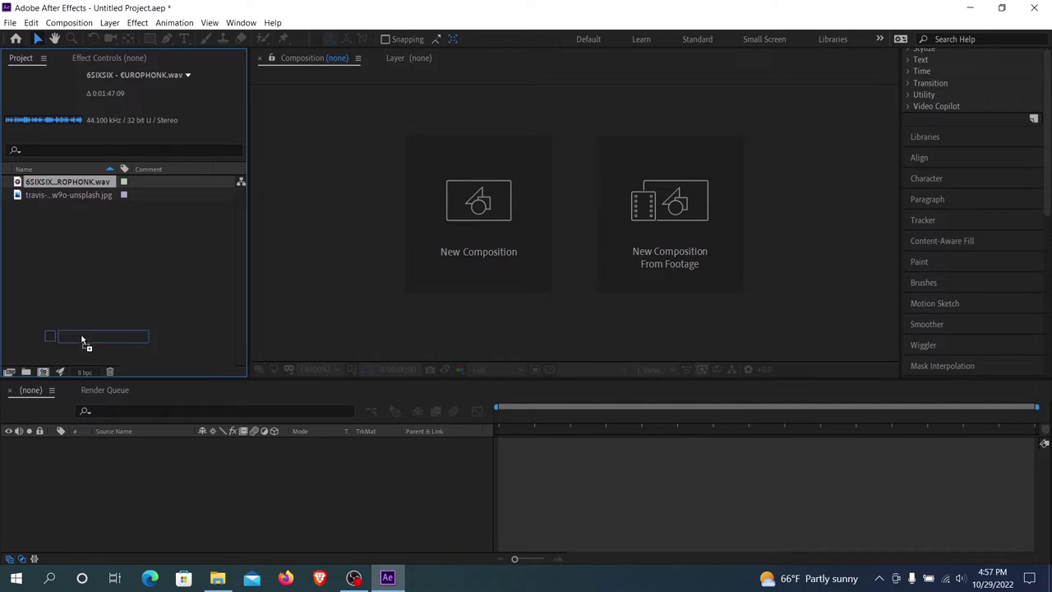
{"action": "left_click", "coordinate": [44, 372]}
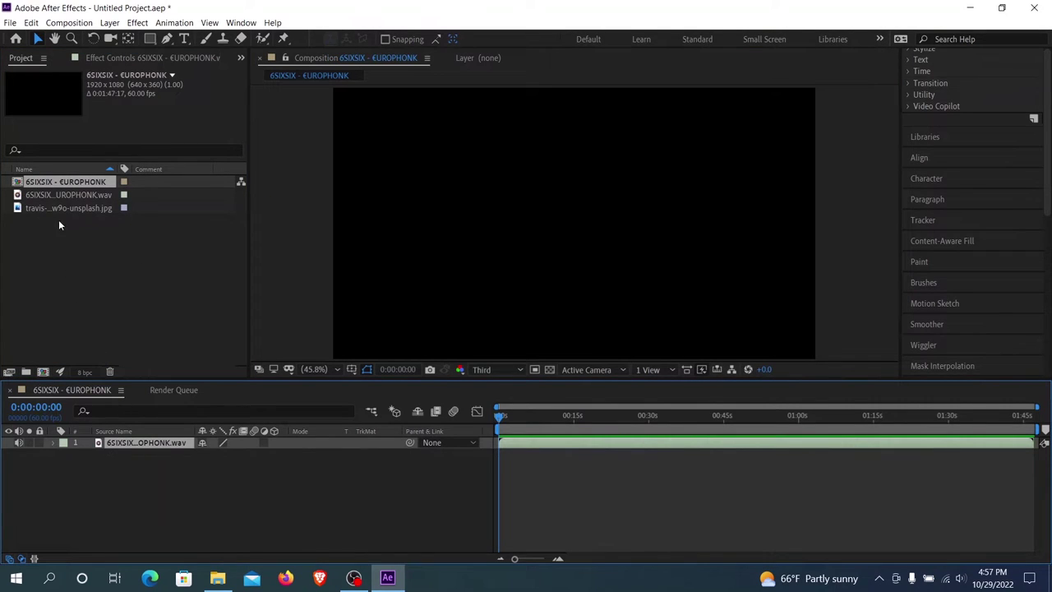
{"action": "right_click", "coordinate": [59, 180]}
{"action": "left_click", "coordinate": [99, 190]}
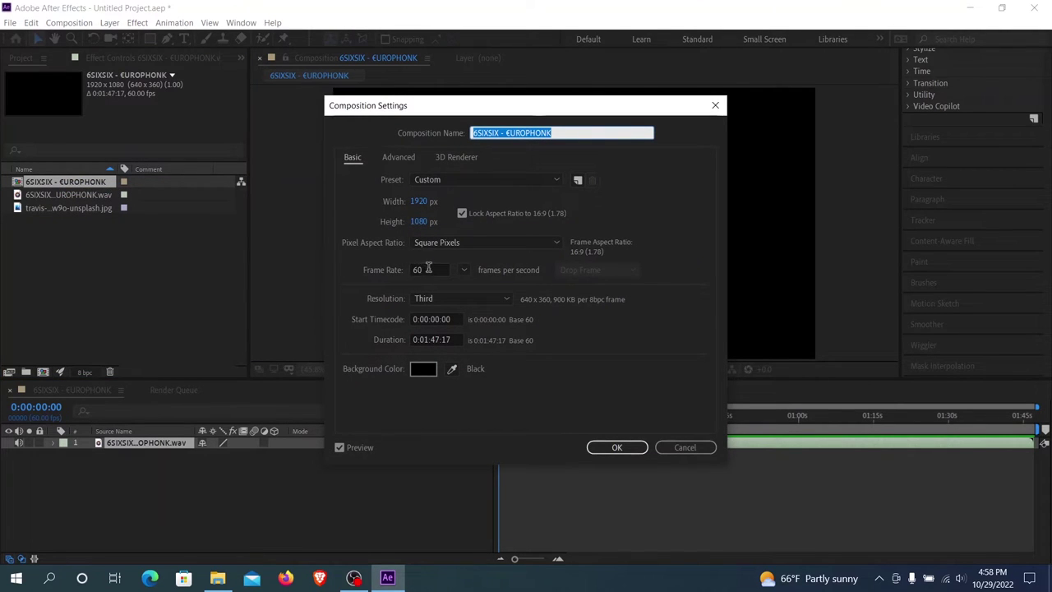
{"action": "left_click", "coordinate": [457, 179]}
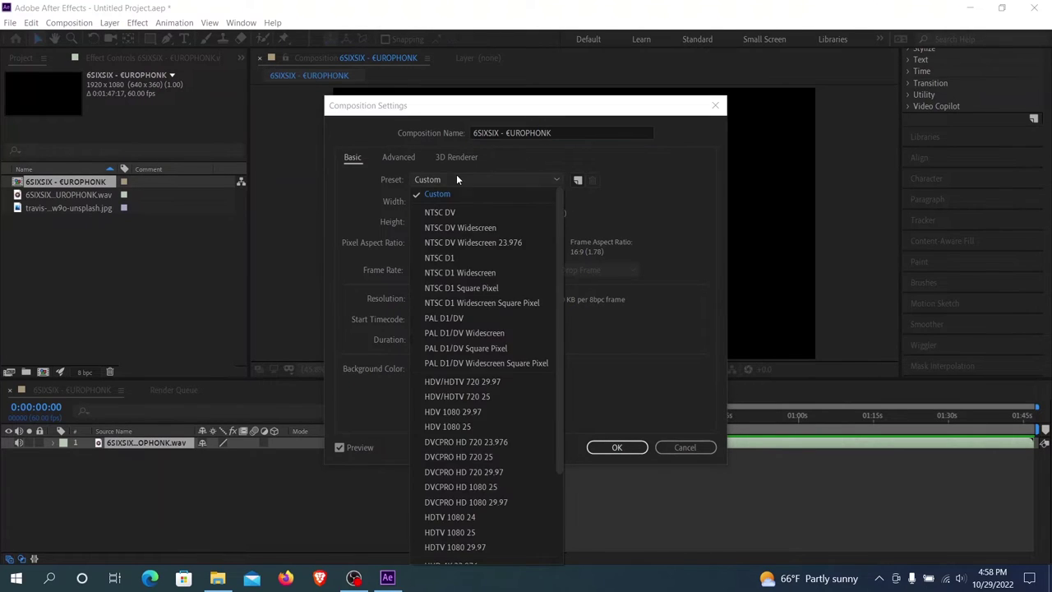
{"action": "left_click", "coordinate": [457, 179]}
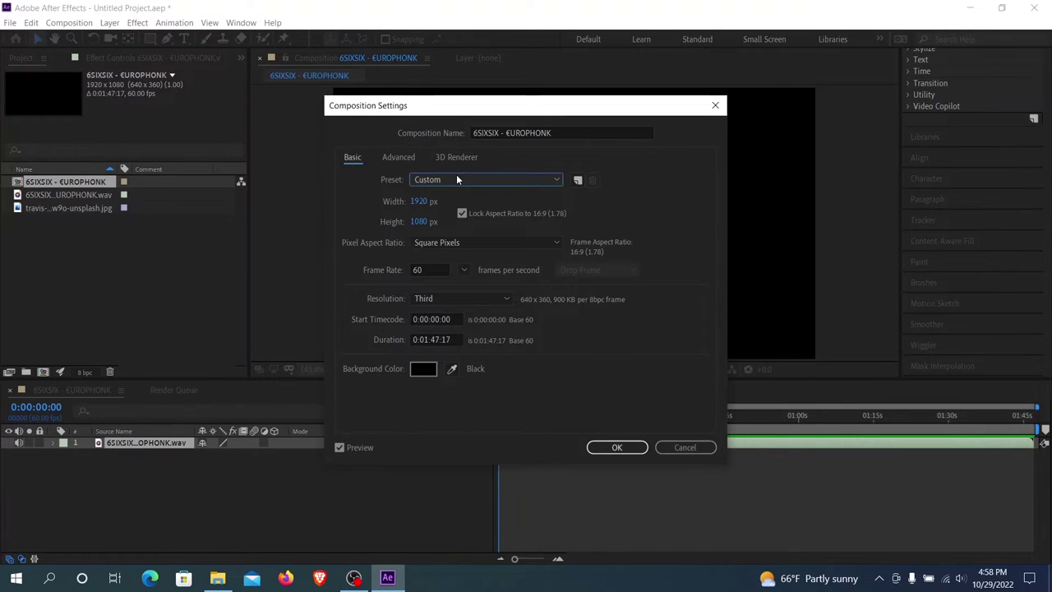
{"action": "left_click", "coordinate": [434, 270]}
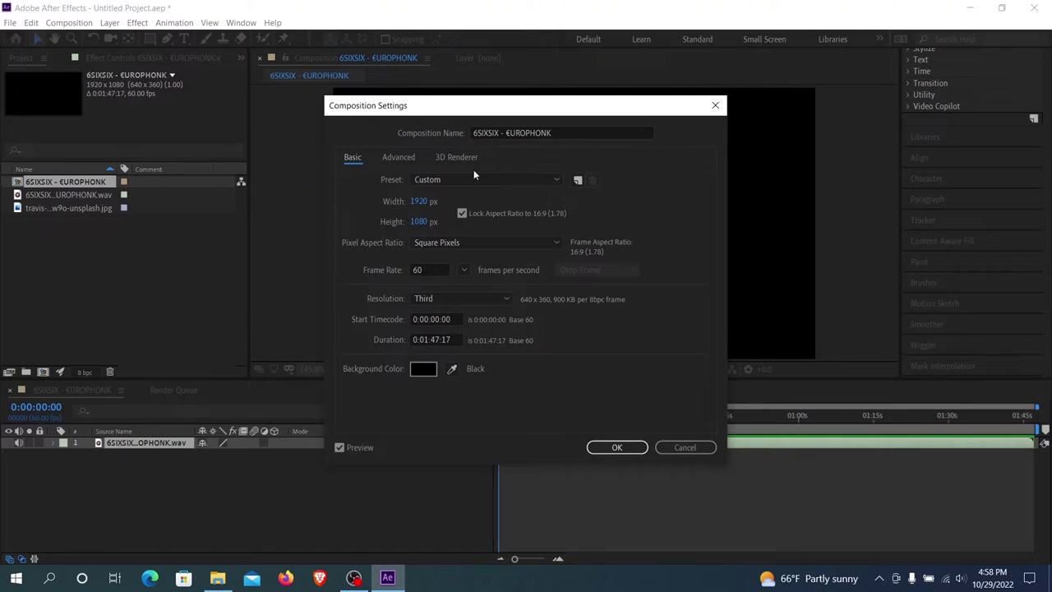
{"action": "left_click_drag", "start_coordinate": [564, 132], "coordinate": [397, 126]}
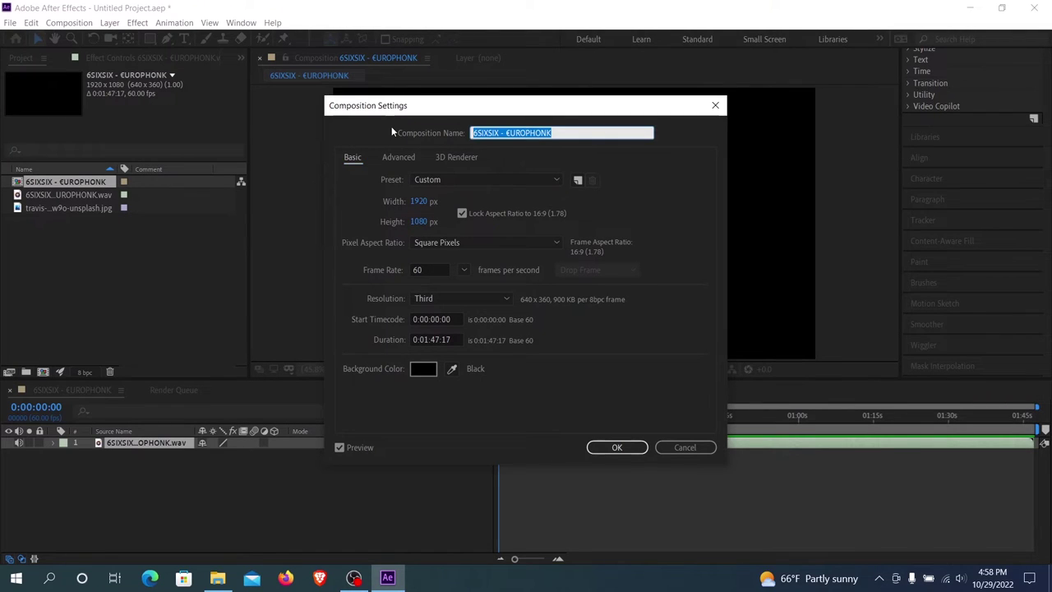
{"action": "type", "text": "Audio Spectrum"}
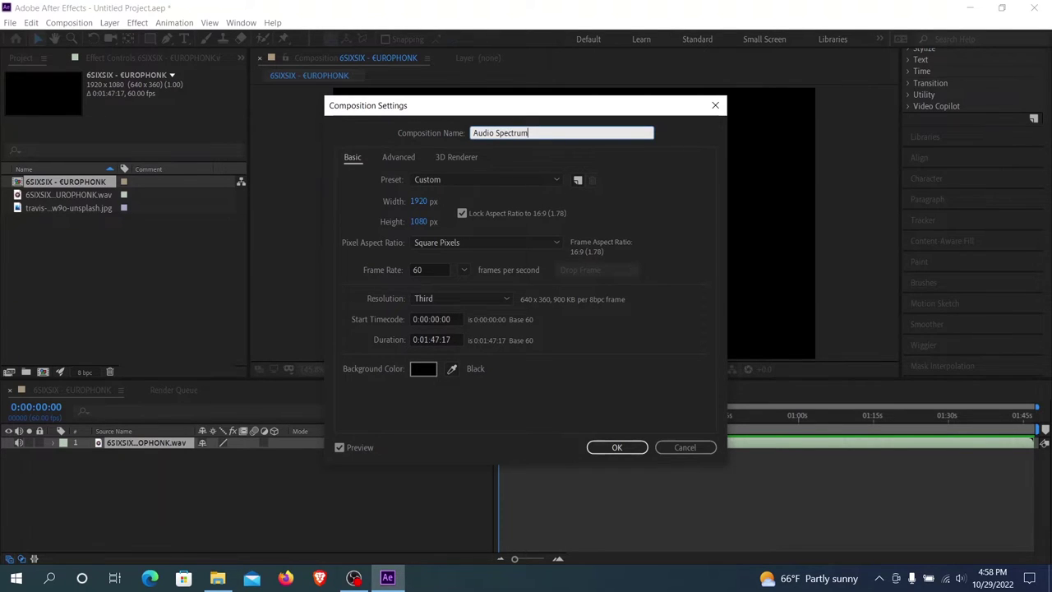
{"action": "key", "text": "Return"}
Add the night-sky unsplash.jpg image to the Audio Spectrum composition as a layer above the audio
{"action": "left_click", "coordinate": [48, 259]}
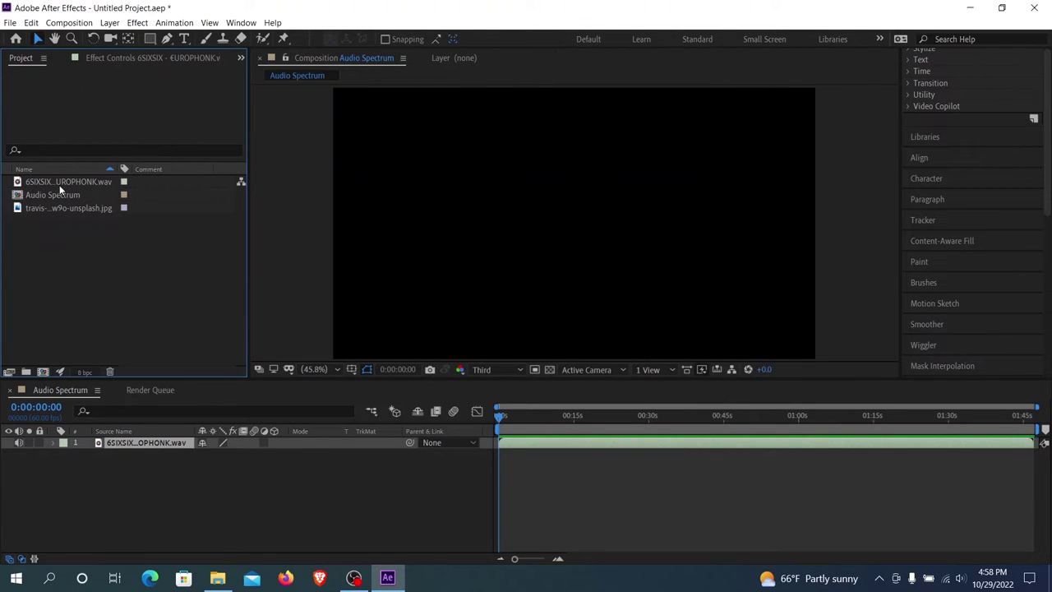
{"action": "left_click", "coordinate": [46, 209]}
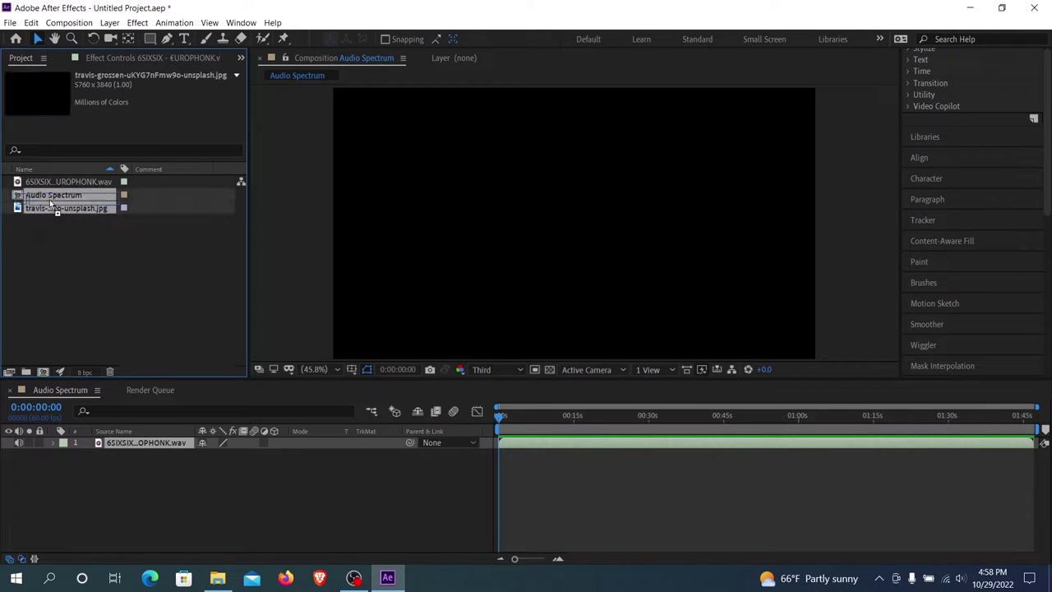
{"action": "key", "text": "ctrl+/"}
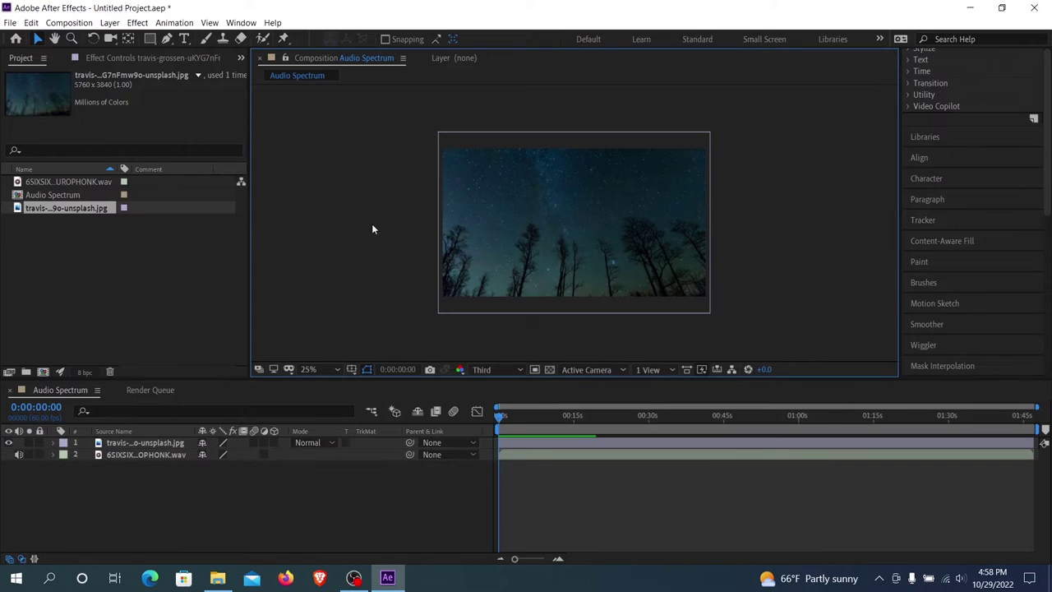
{"action": "left_click", "coordinate": [117, 468]}
{"action": "left_click", "coordinate": [125, 443]}
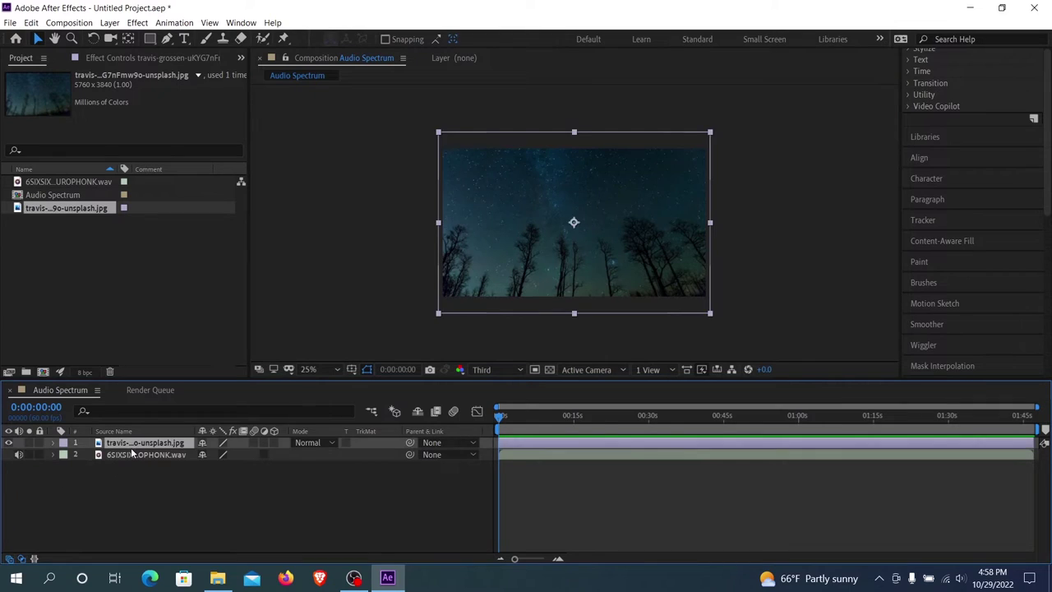
{"action": "left_click", "coordinate": [129, 455]}
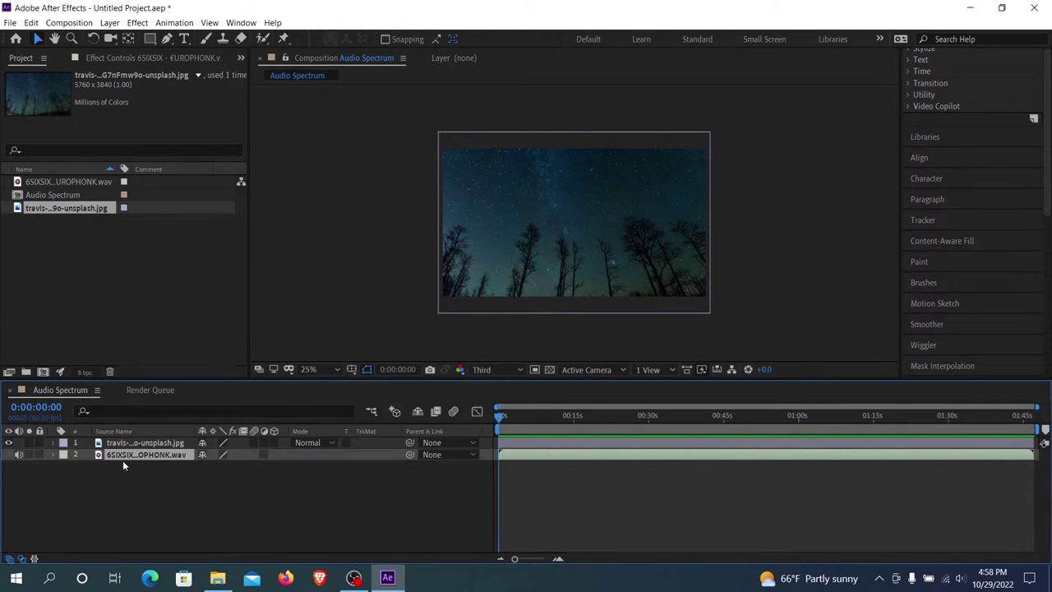
Create a 1920 x 1080 px solid layer named Audio Spectrum in the composition
{"action": "left_click", "coordinate": [112, 476]}
{"action": "right_click", "coordinate": [111, 475]}
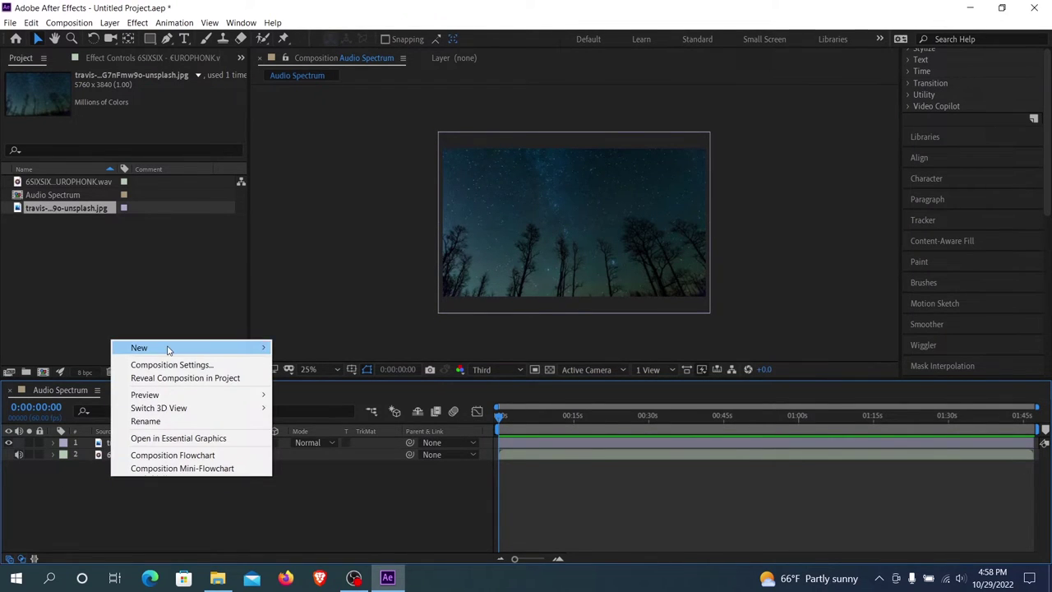
{"action": "mouse_move", "coordinate": [214, 351]}
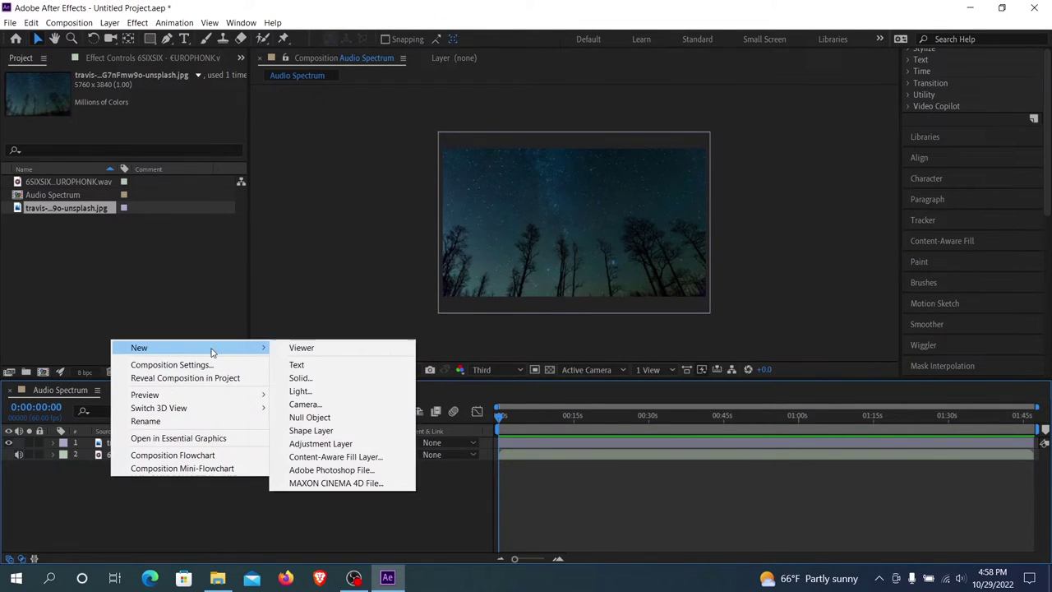
{"action": "left_click", "coordinate": [305, 380]}
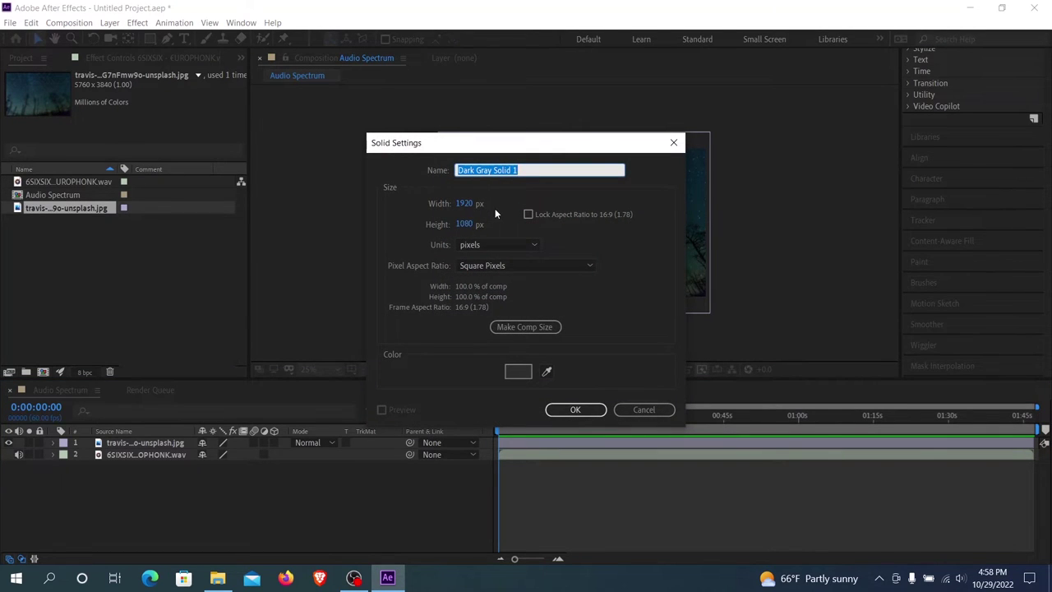
{"action": "type", "text": "Audio Spectrum"}
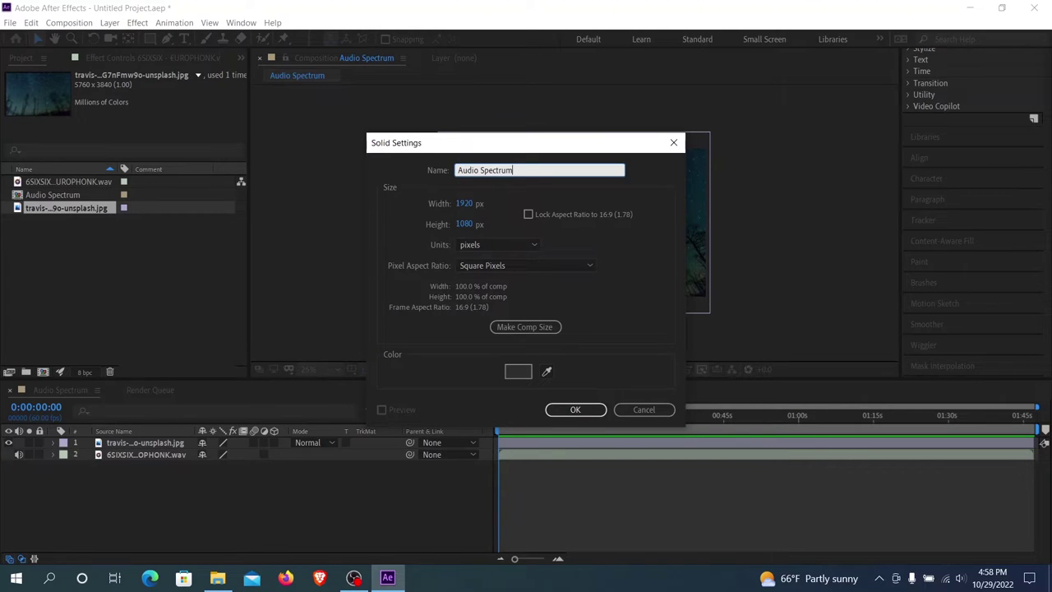
{"action": "left_click", "coordinate": [568, 409]}
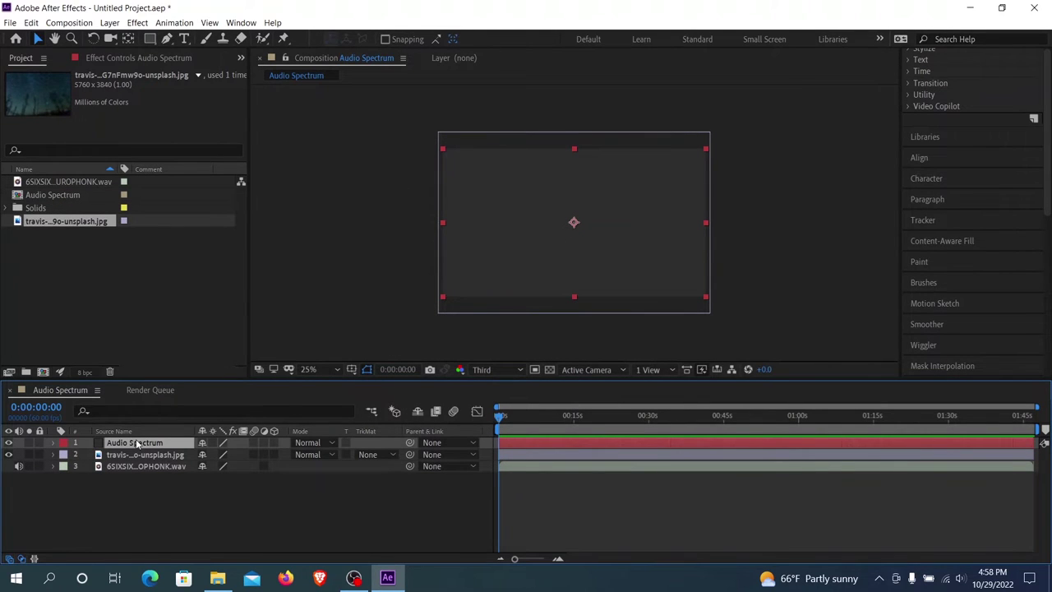
Apply the Audio Spectrum generate effect to the Audio Spectrum solid layer
{"action": "right_click", "coordinate": [137, 444]}
{"action": "mouse_move", "coordinate": [175, 290]}
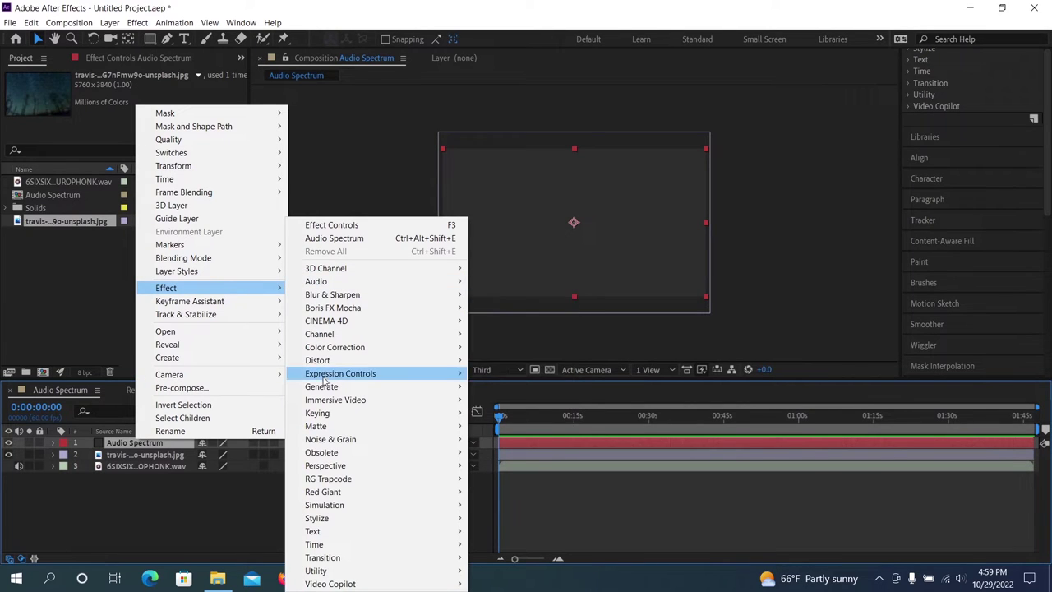
{"action": "mouse_move", "coordinate": [324, 386]}
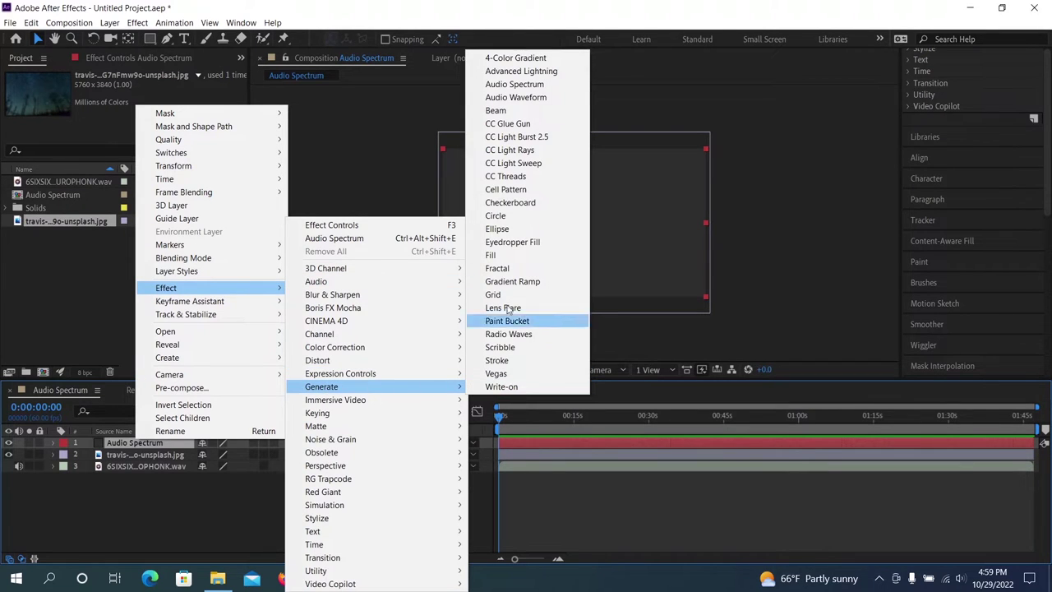
{"action": "left_click", "coordinate": [530, 85]}
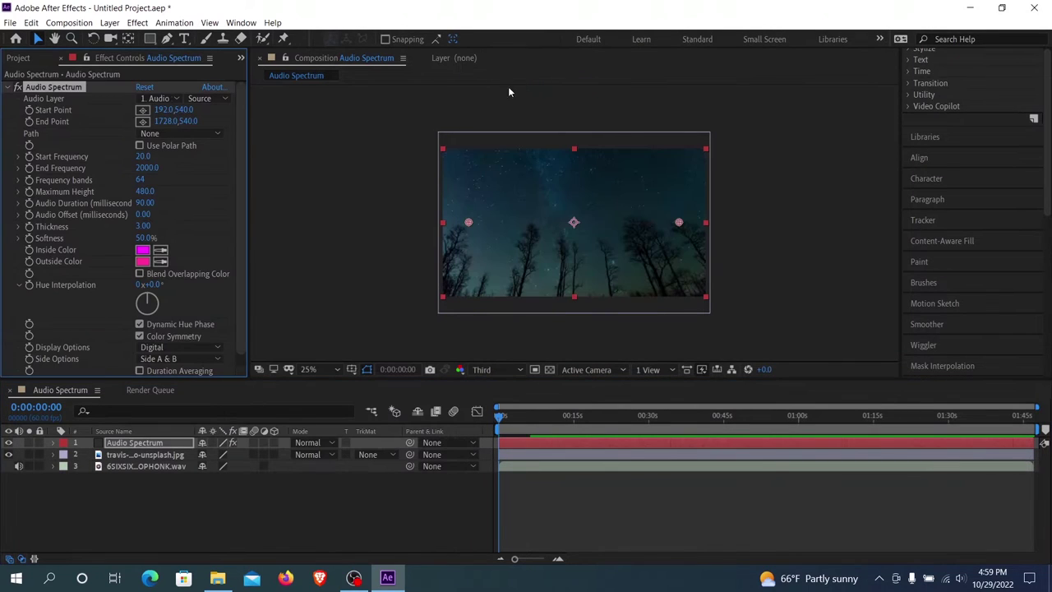
Set the Audio Spectrum effect's Inside Color to white (FFFFFF)
{"action": "left_click", "coordinate": [142, 252]}
{"action": "left_click_drag", "start_coordinate": [368, 215], "coordinate": [266, 170]}
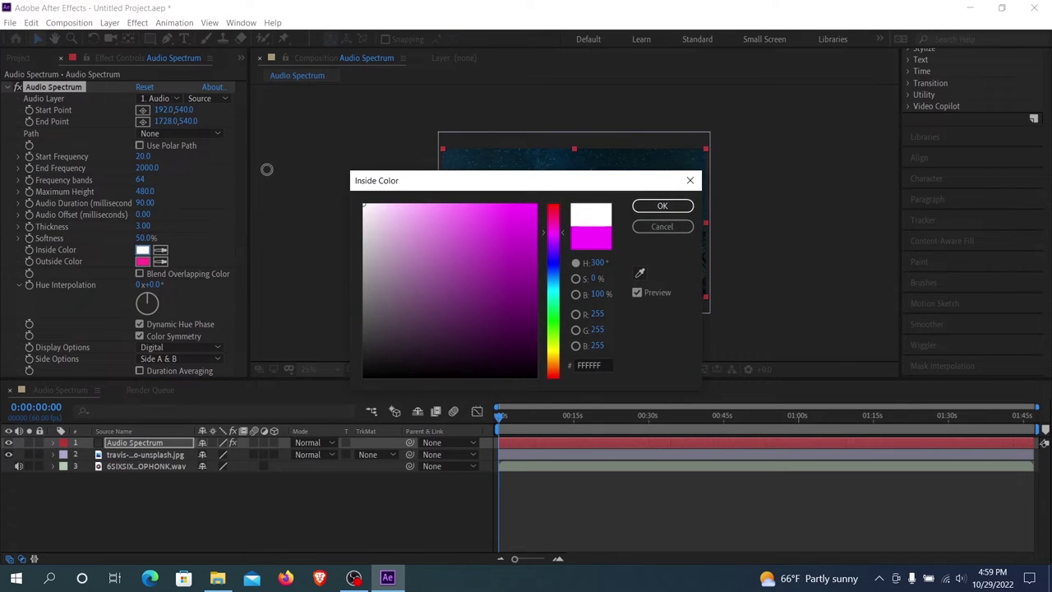
{"action": "left_click", "coordinate": [646, 205]}
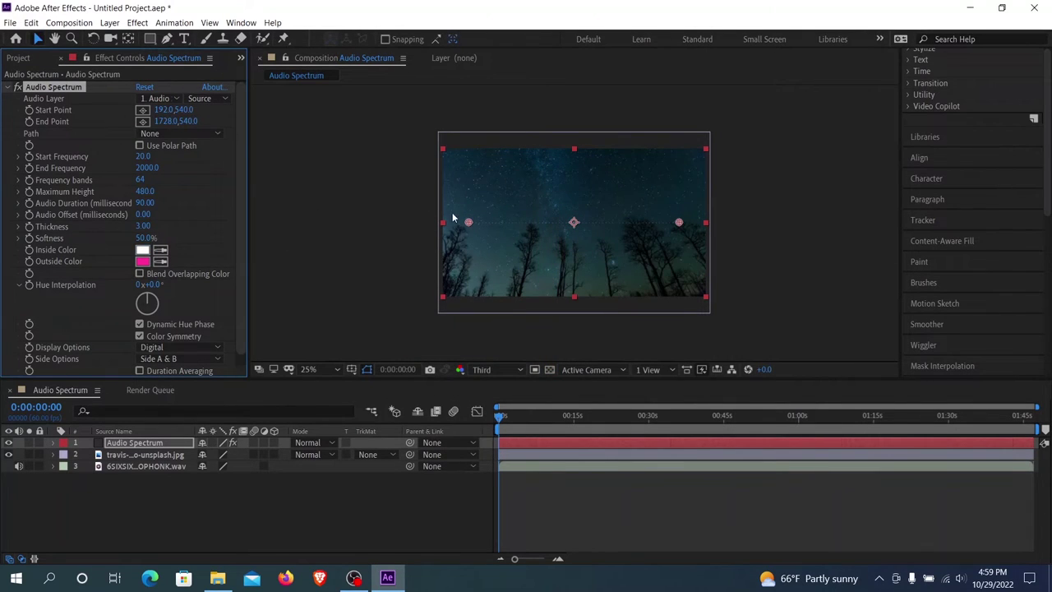
Move the spectrum's start and end points up into the sky, at about X 207 and X 1730
{"action": "left_click", "coordinate": [330, 374]}
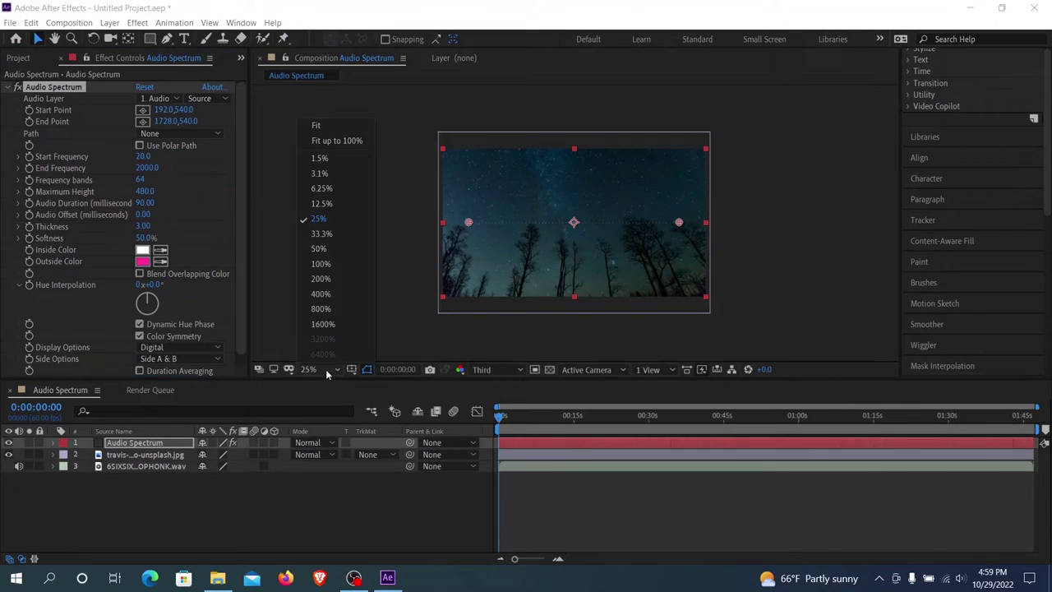
{"action": "left_click", "coordinate": [314, 125]}
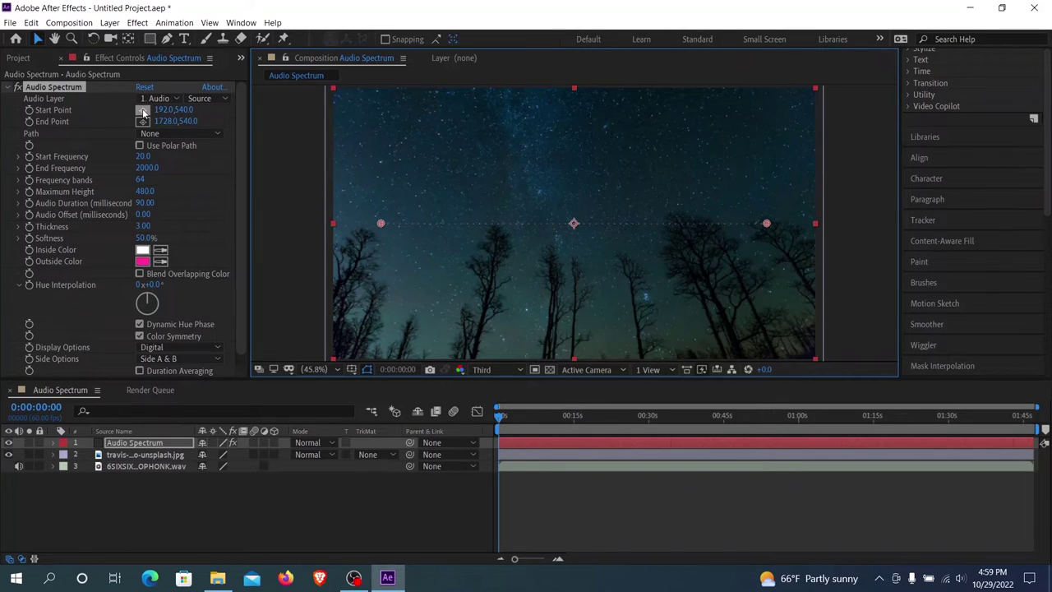
{"action": "left_click_drag", "start_coordinate": [160, 112], "coordinate": [189, 119]}
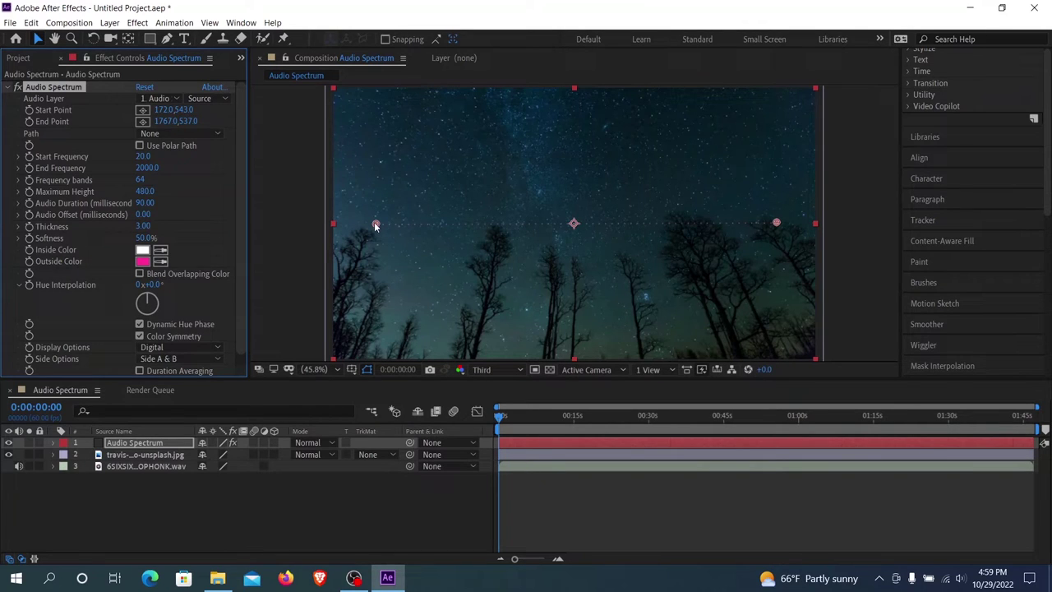
{"action": "left_click_drag", "start_coordinate": [375, 223], "coordinate": [383, 141]}
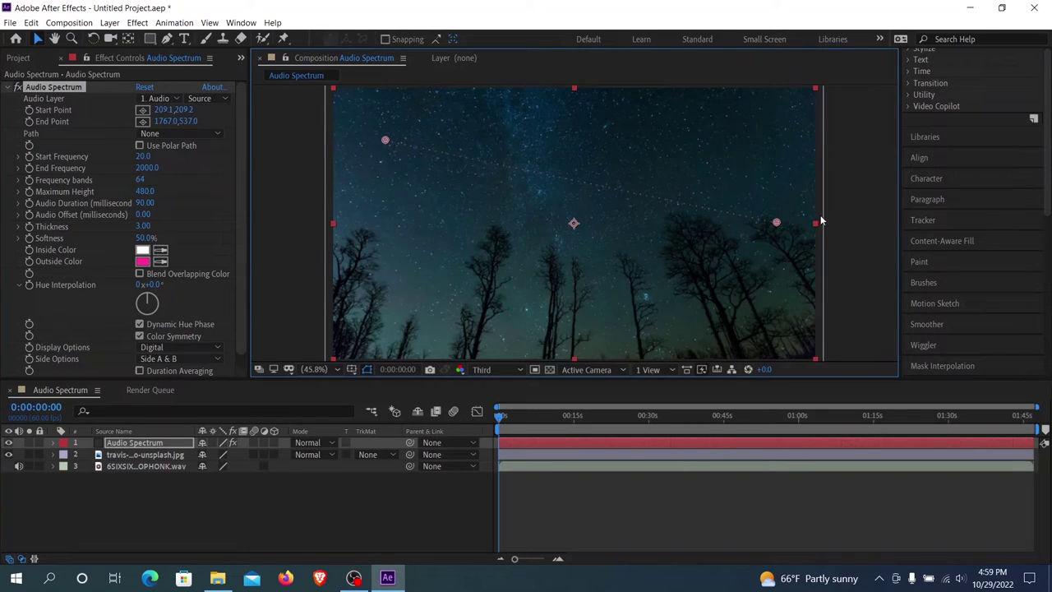
{"action": "left_click_drag", "start_coordinate": [775, 220], "coordinate": [766, 133]}
{"action": "left_click_drag", "start_coordinate": [767, 143], "coordinate": [771, 171]}
Set the Y coordinate of both the spectrum's End Point and Start Point to 300
{"action": "left_click", "coordinate": [188, 124]}
{"action": "type", "text": "300"}
{"action": "key", "text": "shift+Tab"}
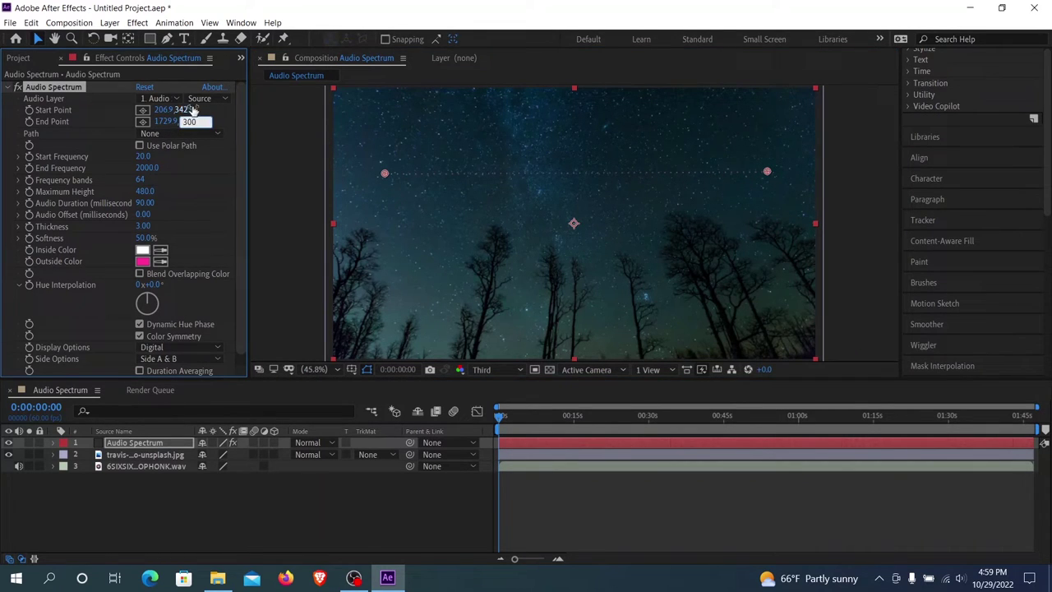
{"action": "type", "text": "300"}
{"action": "key", "text": "Return"}
Set the effect's Audio Layer to the 6SIXSIX - €UROPHONK.wav layer, leaving Path as None
{"action": "left_click", "coordinate": [167, 98]}
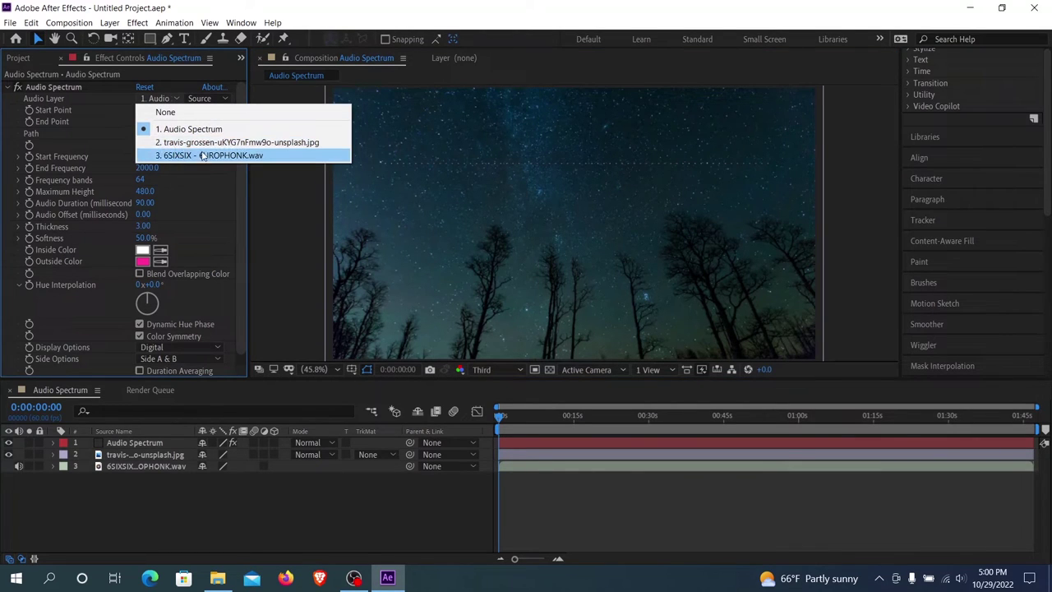
{"action": "left_click", "coordinate": [194, 156]}
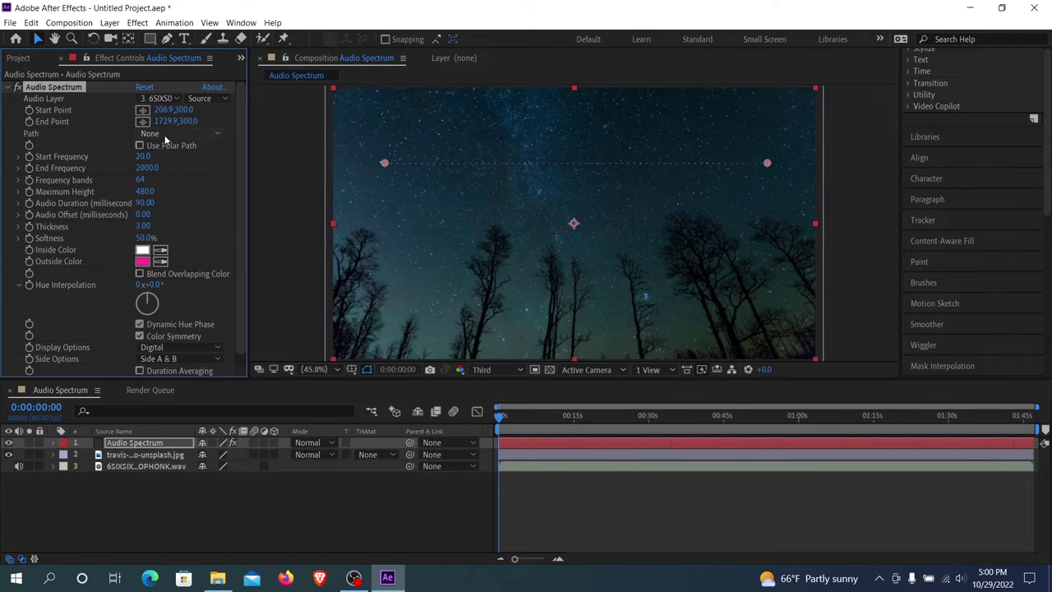
{"action": "left_click", "coordinate": [164, 135]}
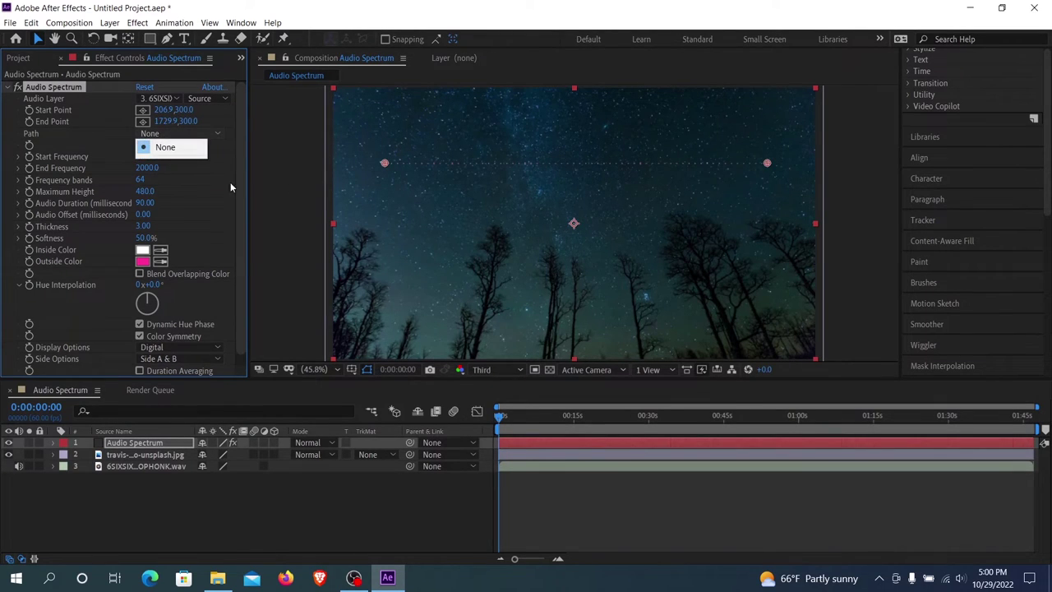
{"action": "left_click", "coordinate": [266, 182]}
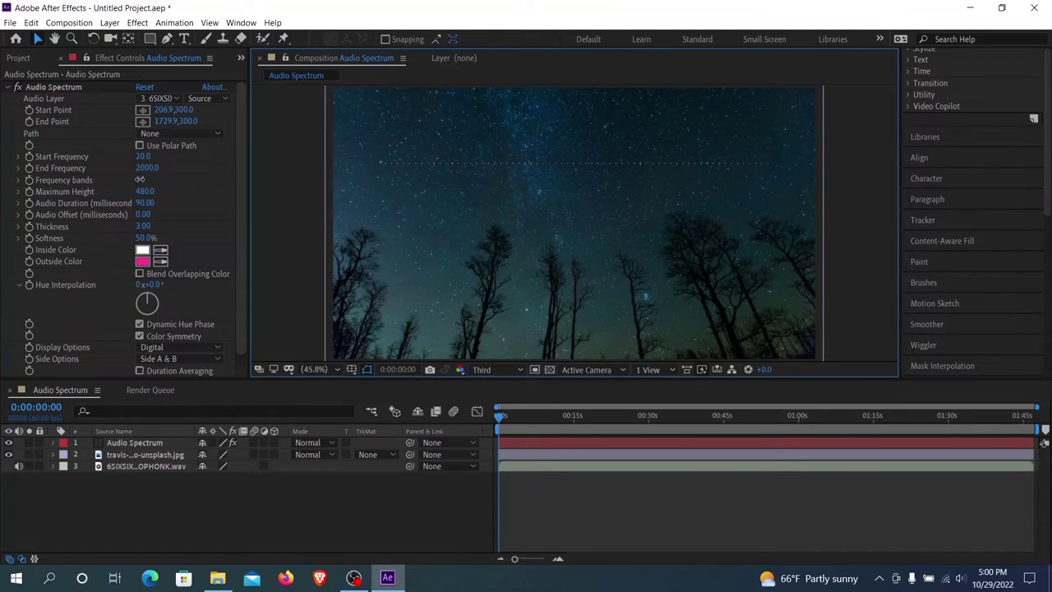
Try a Frequency bands value of 120 for the Audio Spectrum effect
{"action": "left_click_drag", "start_coordinate": [140, 179], "coordinate": [152, 175]}
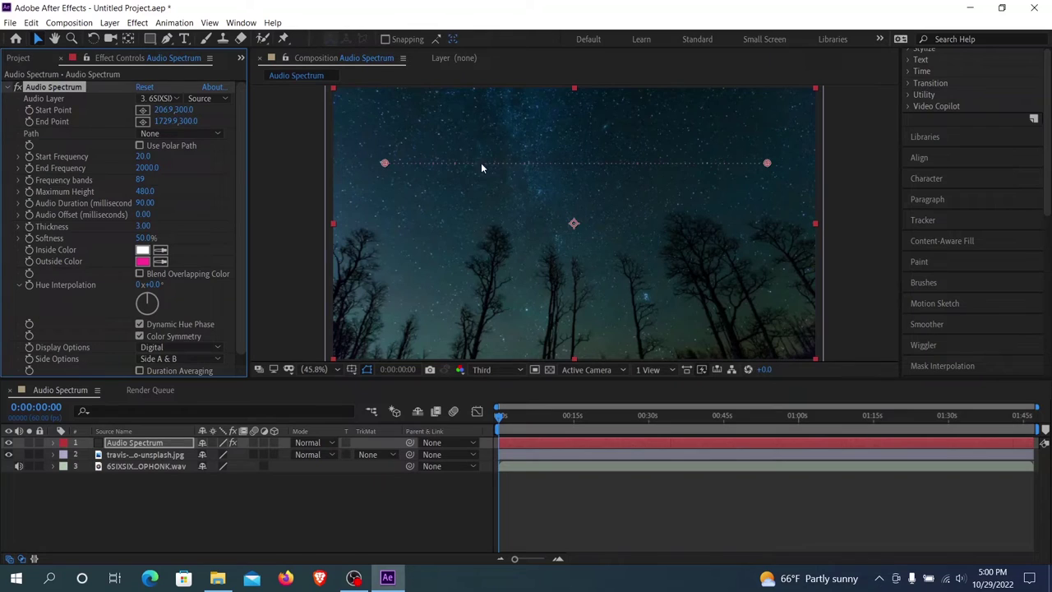
{"action": "left_click_drag", "start_coordinate": [141, 179], "coordinate": [109, 178]}
{"action": "left_click", "coordinate": [140, 181]}
{"action": "type", "text": "120"}
{"action": "key", "text": "Return"}
Set the Audio Spectrum effect's Frequency bands to 128
{"action": "left_click", "coordinate": [141, 180]}
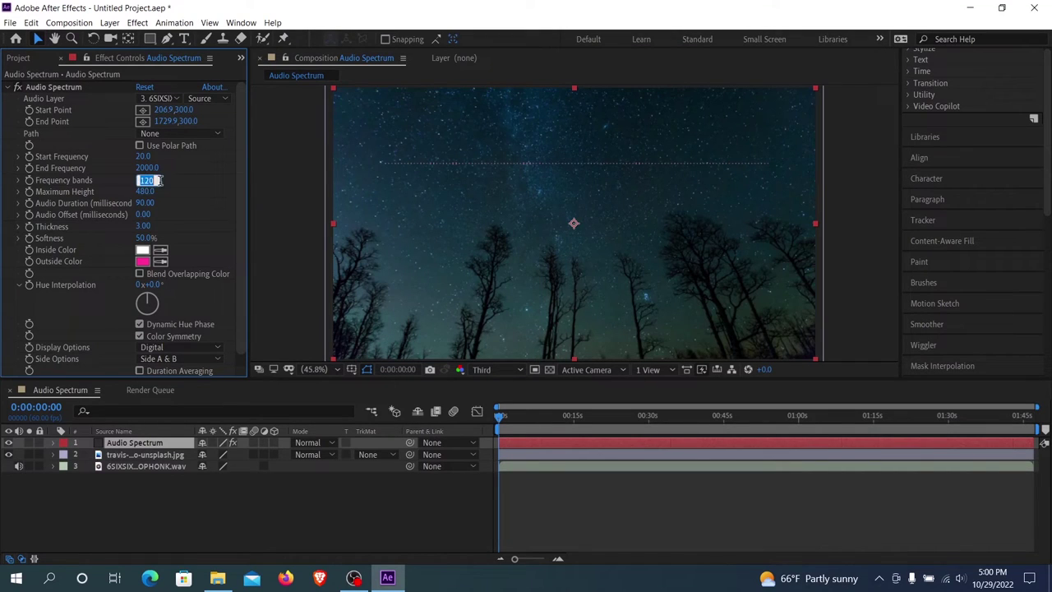
{"action": "type", "text": "128"}
{"action": "key", "text": "Return"}
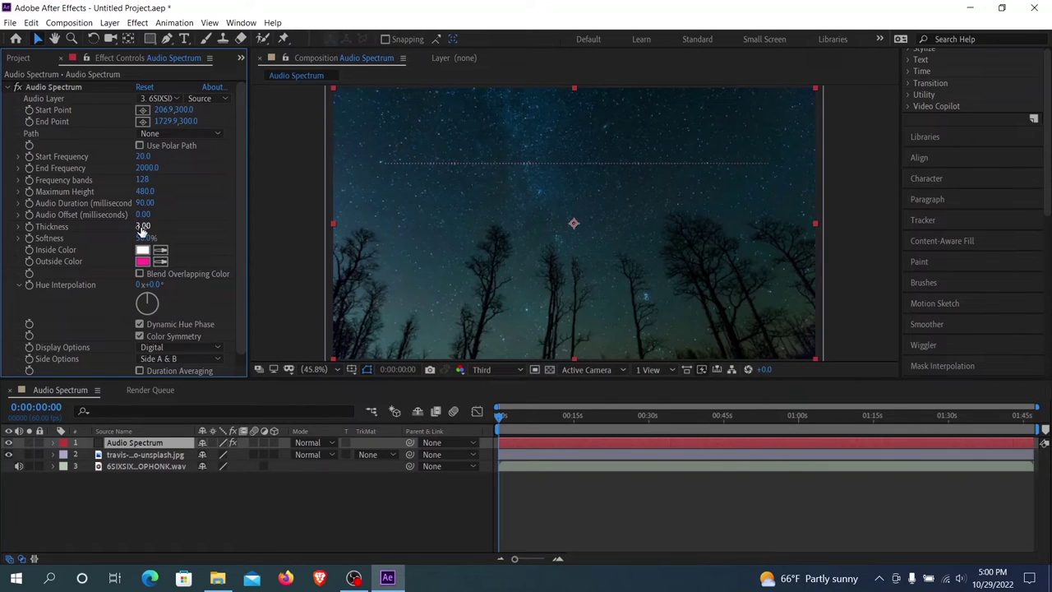
Set the spectrum's Thickness to 7.70 and its Outside Color to white (FFFFFF), and preview the composition
{"action": "left_click_drag", "start_coordinate": [141, 228], "coordinate": [171, 224]}
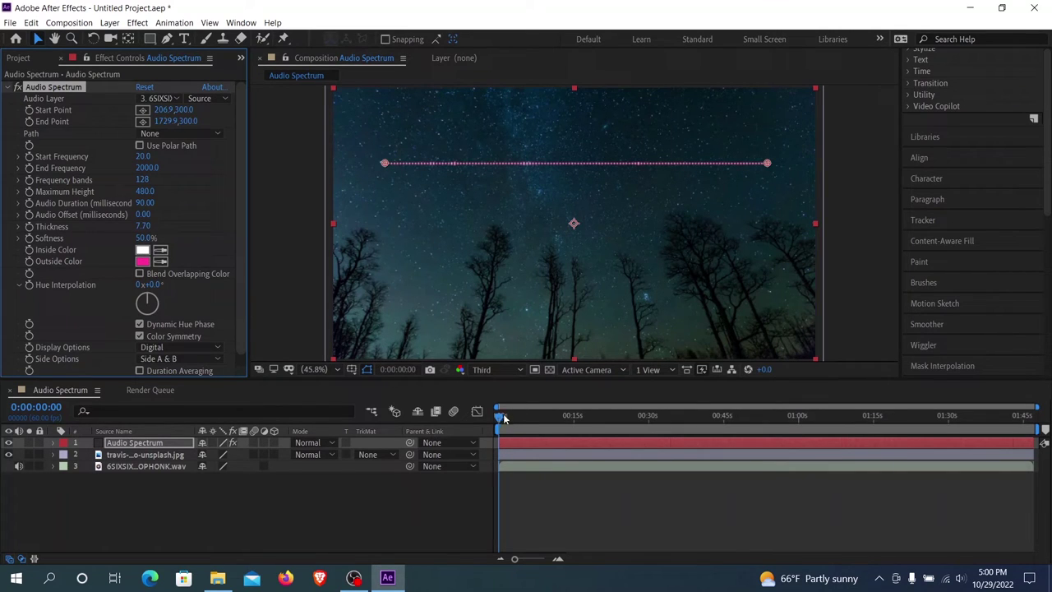
{"action": "key", "text": "space"}
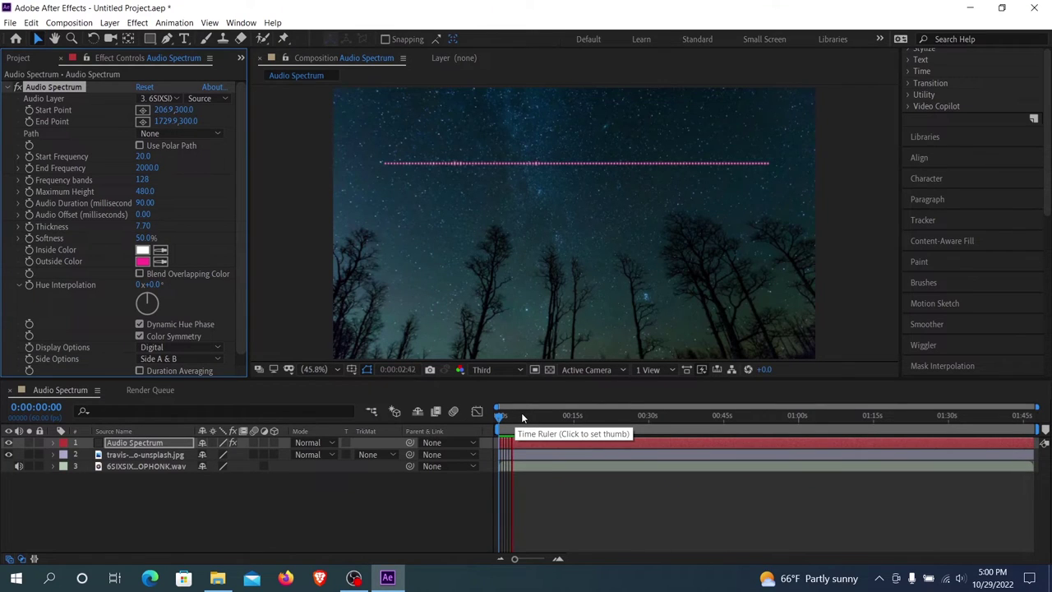
{"action": "left_click", "coordinate": [143, 262]}
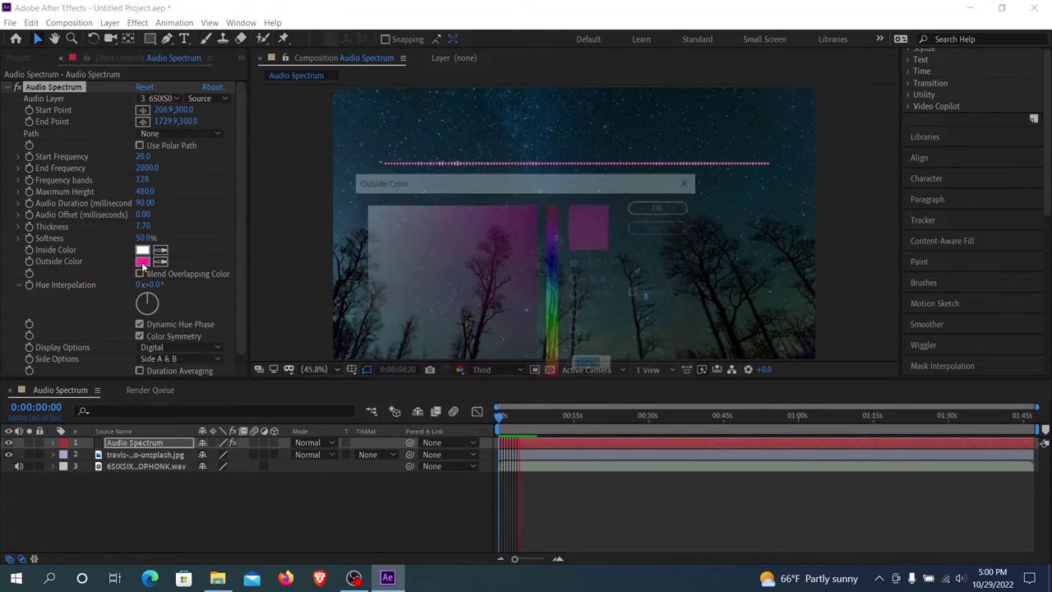
{"action": "type", "text": "FFFFFF"}
{"action": "left_click", "coordinate": [663, 206]}
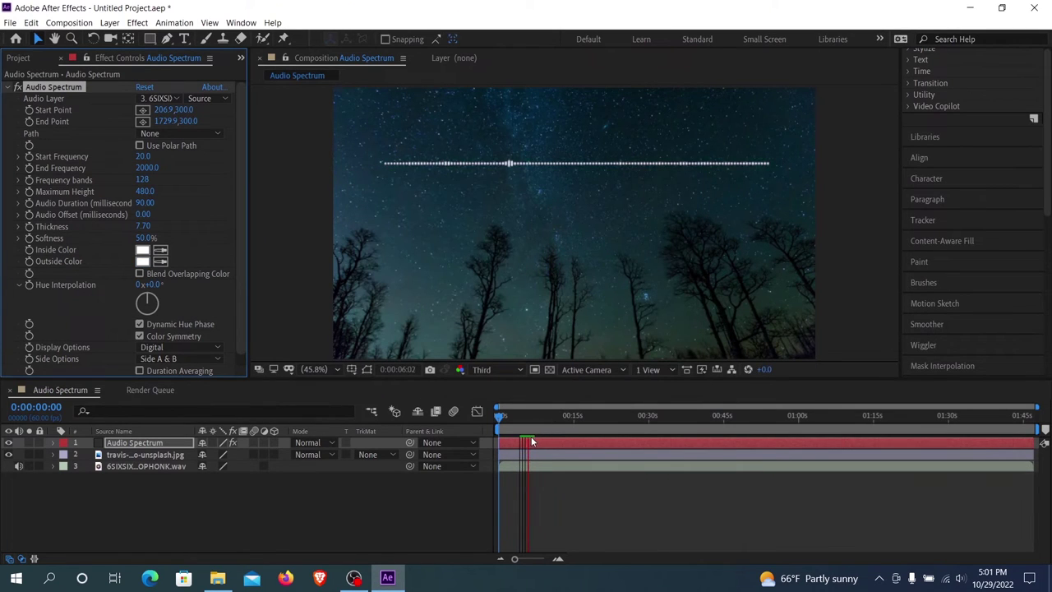
{"action": "key", "text": "space"}
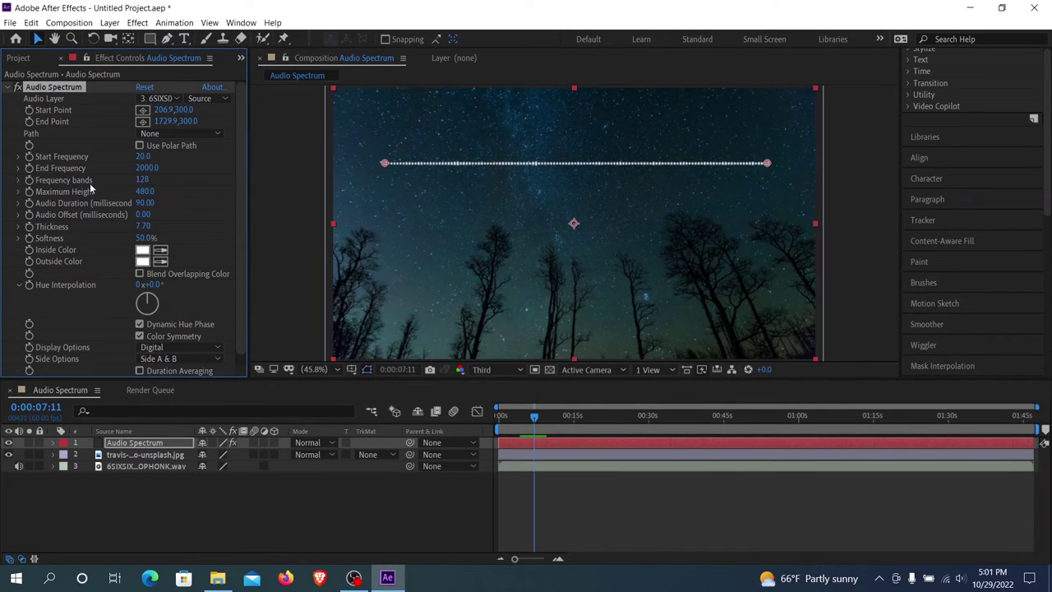
Set the spectrum's Maximum Height to 1510 and reveal the waveform of the 6SIXSIX - €UROPHONK.wav layer
{"action": "left_click_drag", "start_coordinate": [145, 192], "coordinate": [216, 189]}
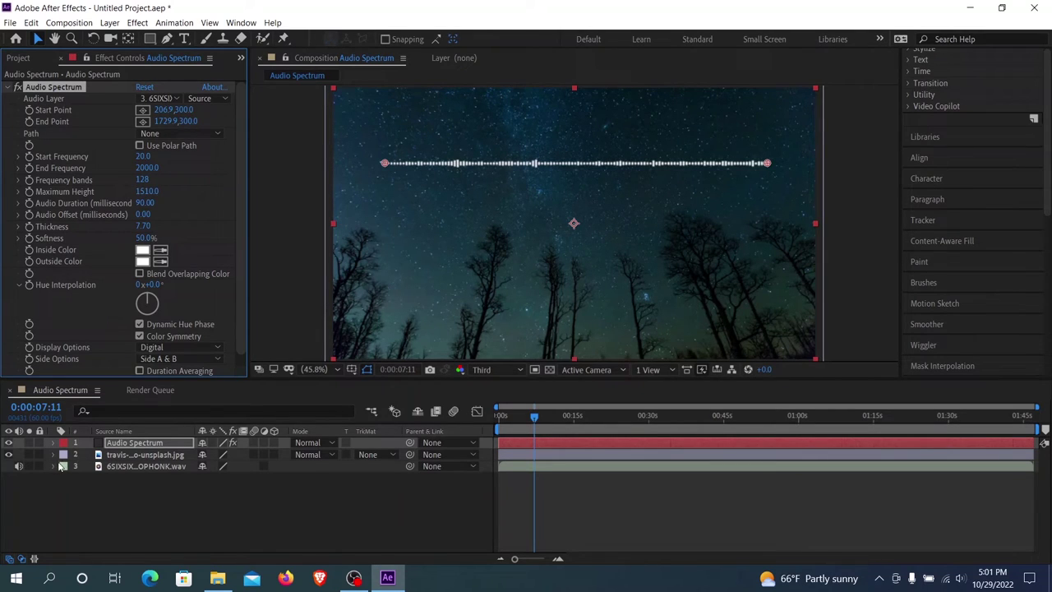
{"action": "left_click", "coordinate": [55, 466]}
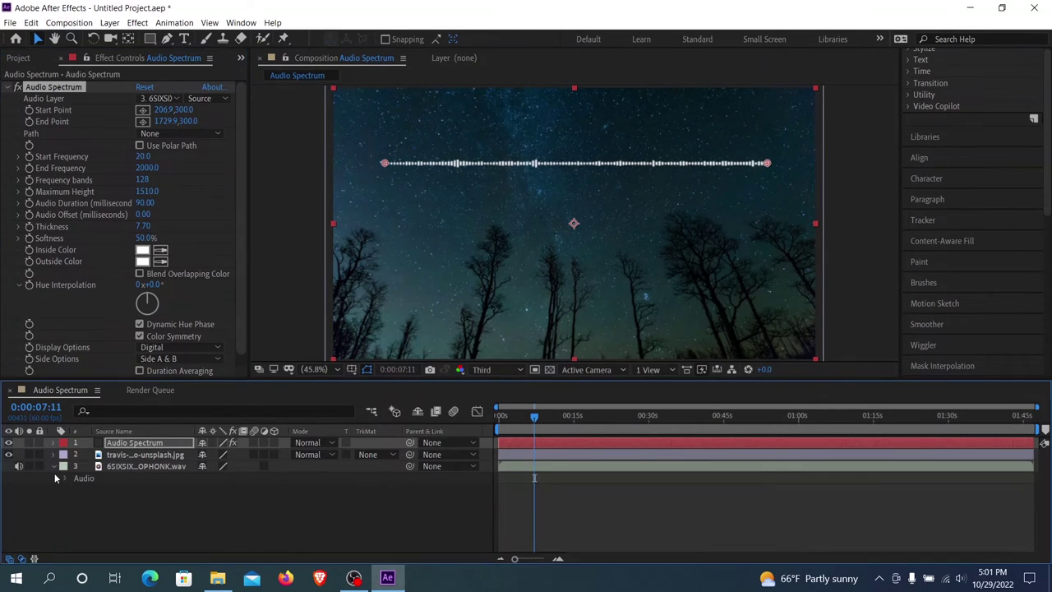
{"action": "left_click", "coordinate": [63, 480]}
{"action": "left_click", "coordinate": [77, 500]}
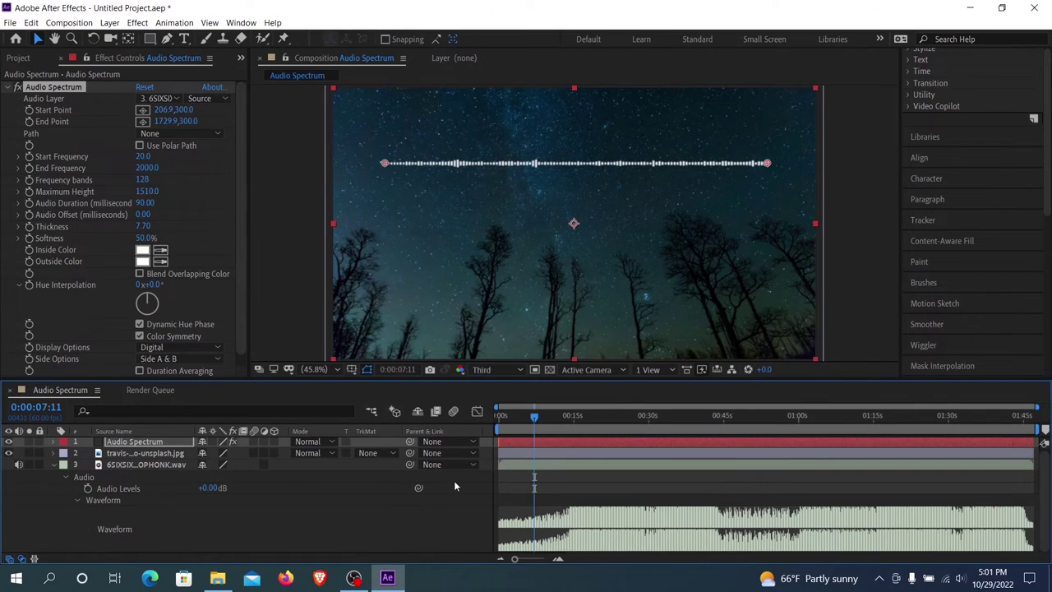
Move the current time to 0:00:13:35, limit the work area to about 12–22 seconds around it, and preview it
{"action": "left_click_drag", "start_coordinate": [532, 417], "coordinate": [566, 417]}
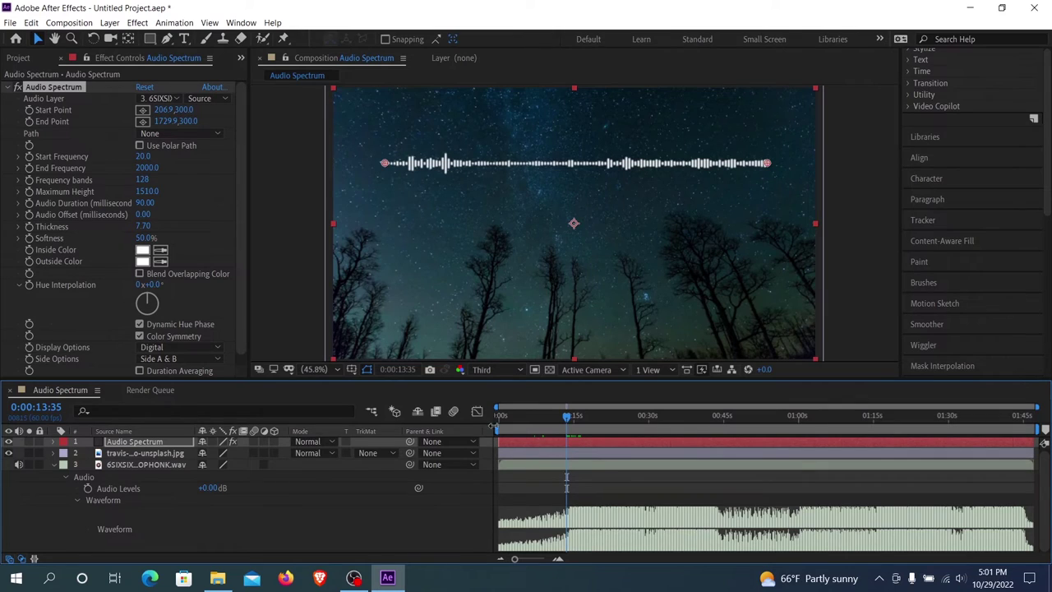
{"action": "left_click_drag", "start_coordinate": [494, 426], "coordinate": [562, 428]}
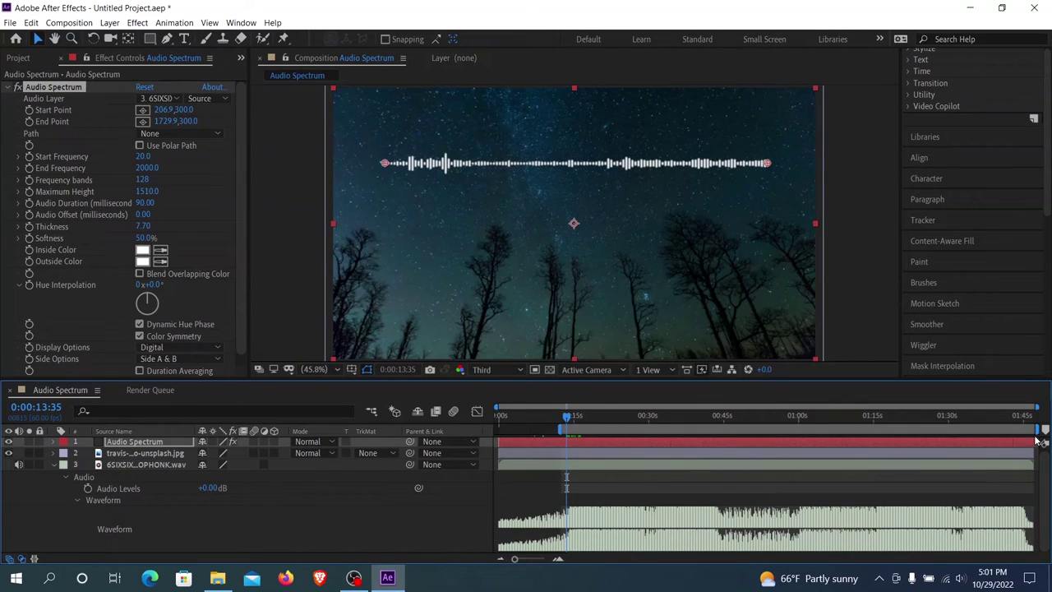
{"action": "left_click_drag", "start_coordinate": [1039, 430], "coordinate": [616, 429]}
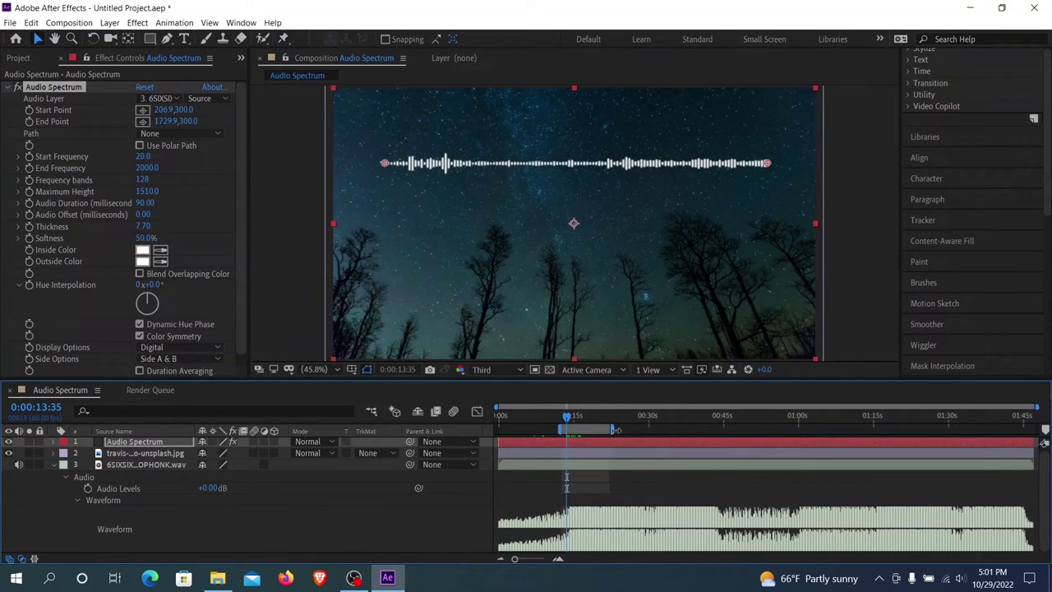
{"action": "key", "text": "space"}
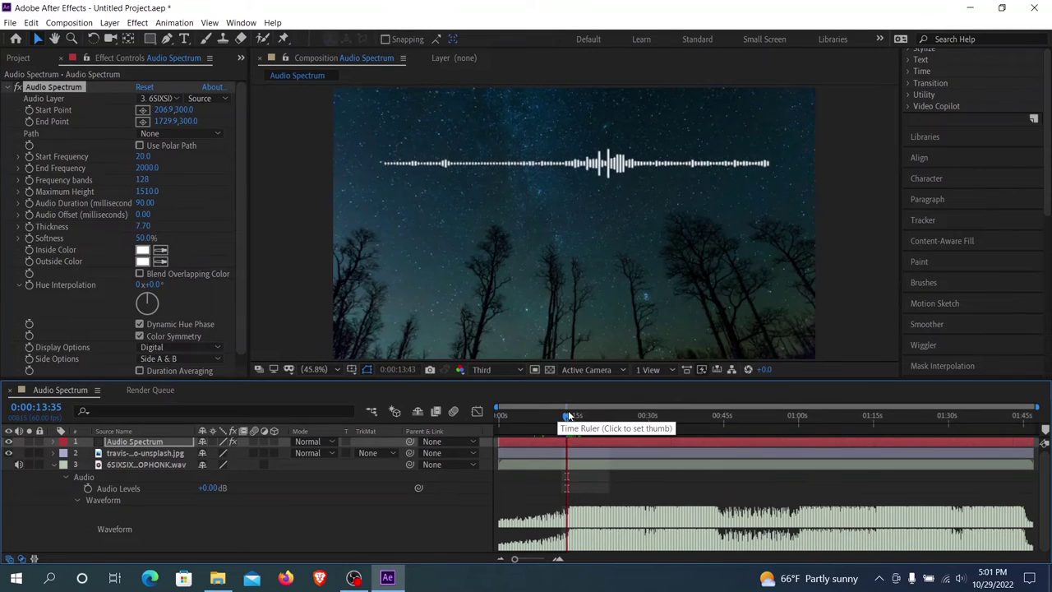
Set the spectrum's Maximum Height to 1180 while viewing the frame at 0:00:15:32, and preview the louder section
{"action": "left_click_drag", "start_coordinate": [569, 415], "coordinate": [576, 415]}
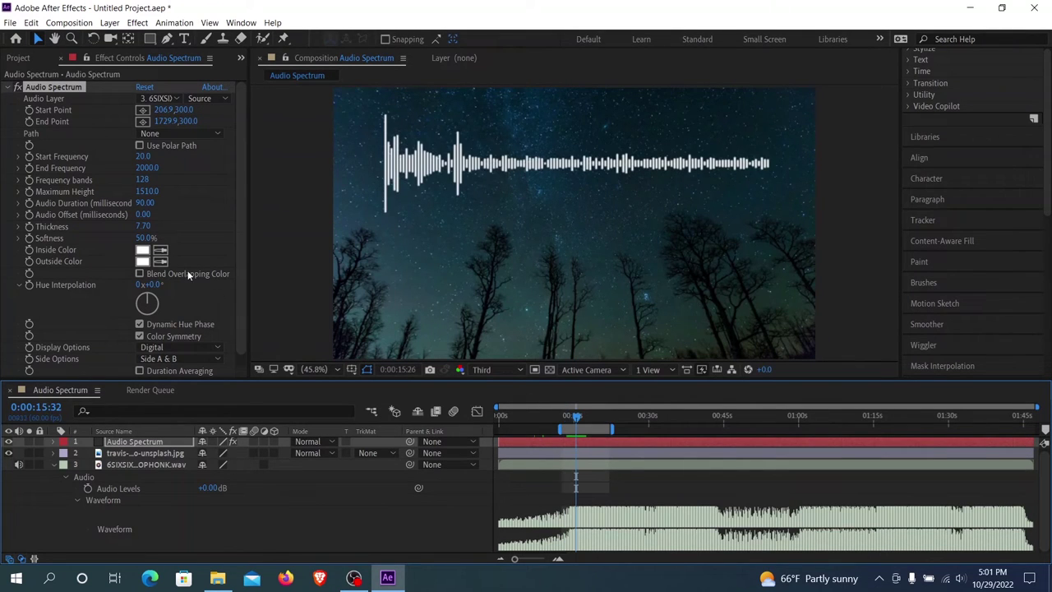
{"action": "left_click", "coordinate": [141, 191]}
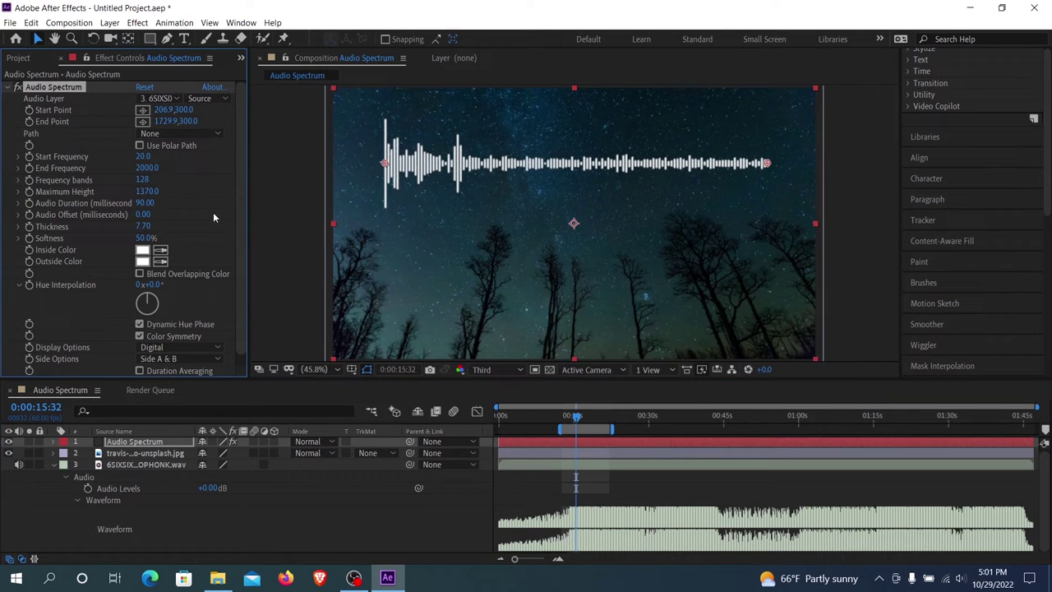
{"action": "left_click_drag", "start_coordinate": [151, 198], "coordinate": [141, 190]}
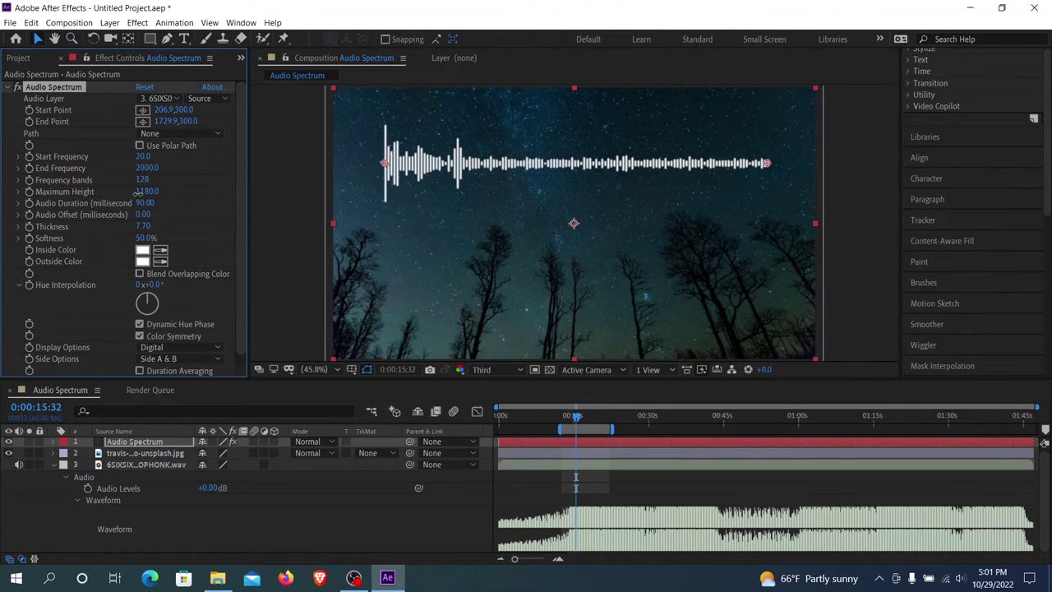
{"action": "key", "text": "space"}
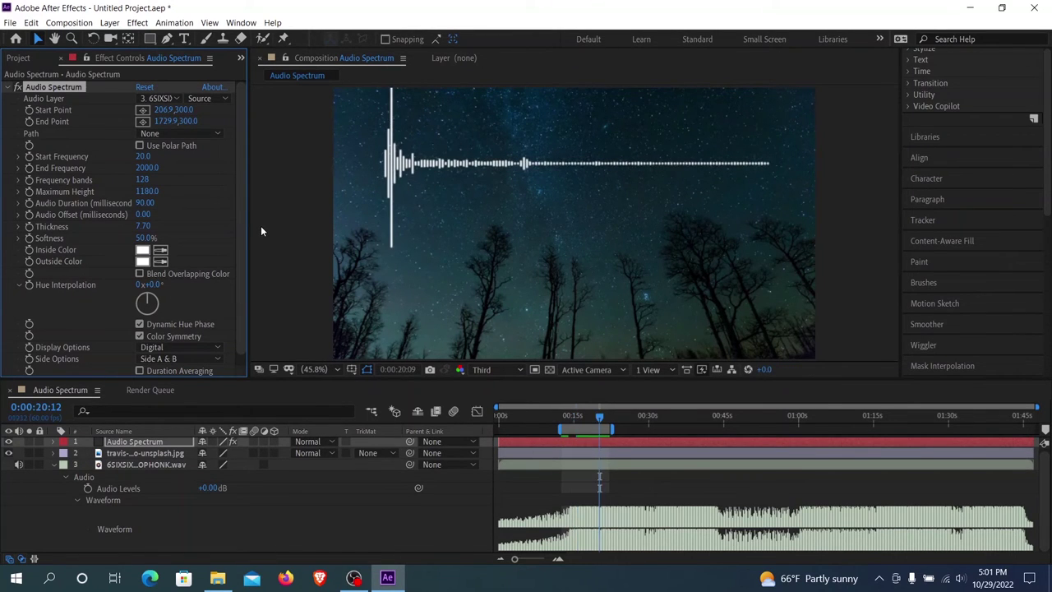
{"action": "key", "text": "space"}
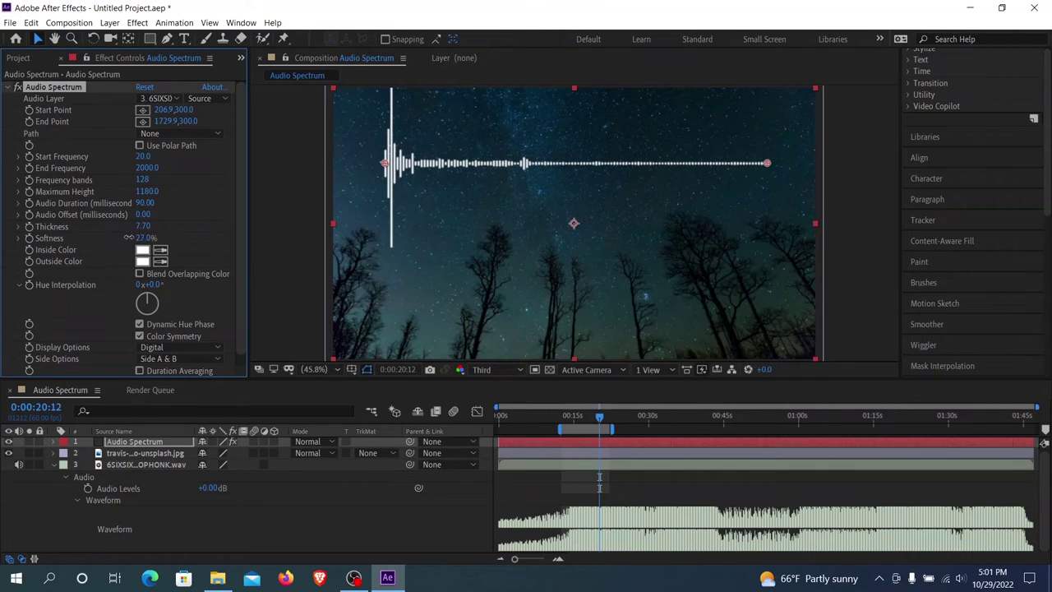
Try the spectrum's Softness at 100% and 0%, ending on 50%, and compare the bar edges up close
{"action": "left_click_drag", "start_coordinate": [145, 237], "coordinate": [200, 237]}
{"action": "scroll", "coordinate": [388, 240], "scroll_direction": "up", "scroll_amount": 6}
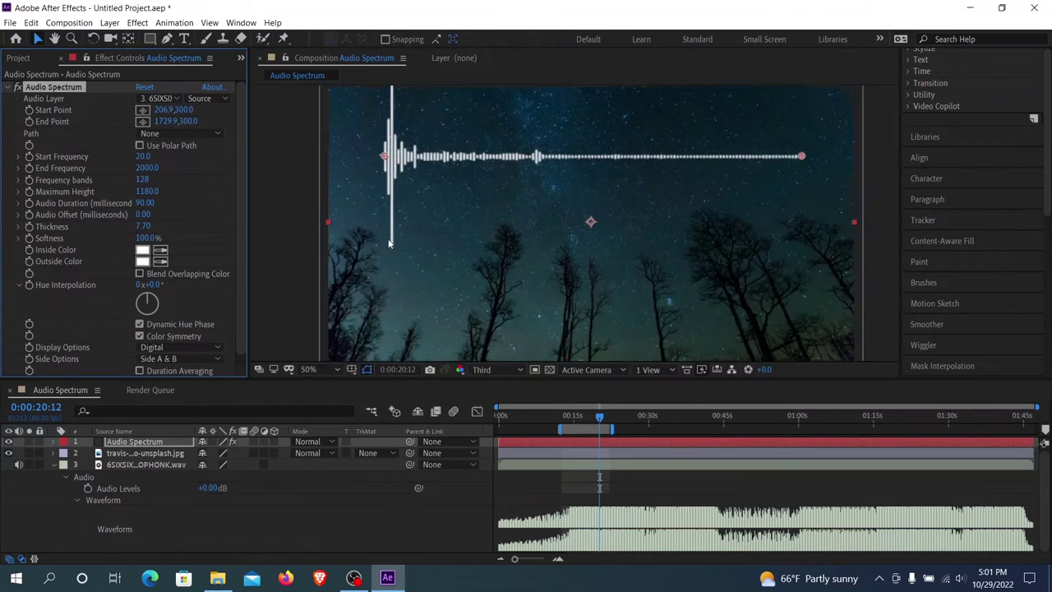
{"action": "scroll", "coordinate": [398, 246], "scroll_direction": "down", "scroll_amount": 4}
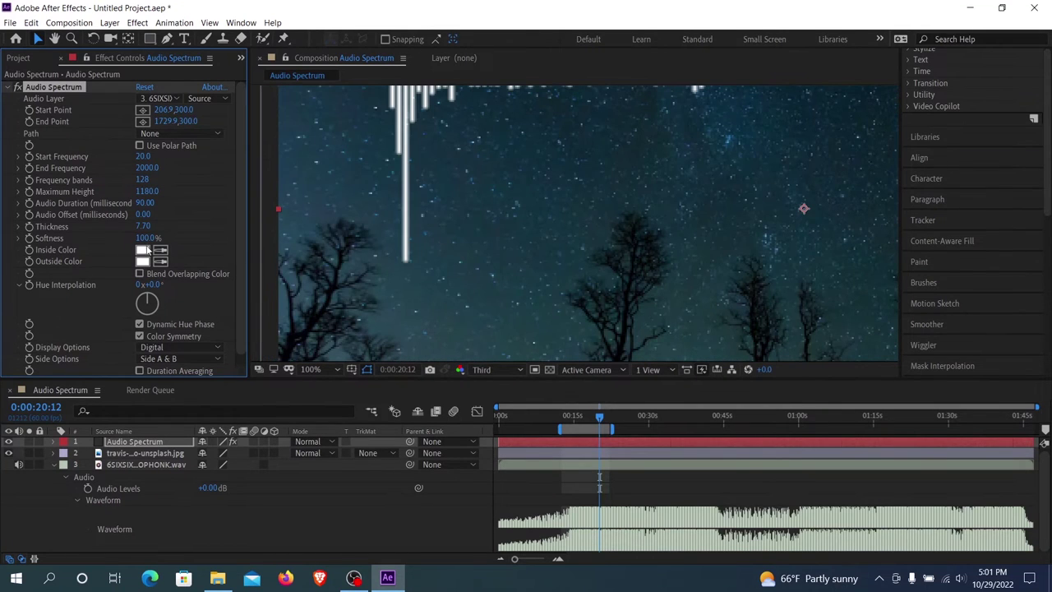
{"action": "left_click_drag", "start_coordinate": [110, 236], "coordinate": [68, 237]}
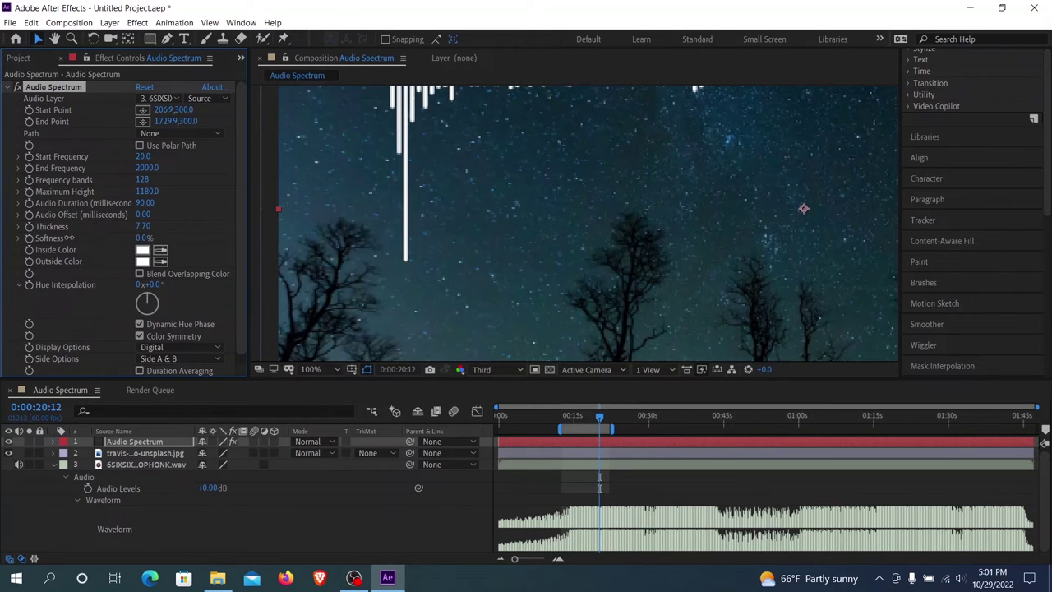
{"action": "left_click", "coordinate": [144, 238]}
{"action": "left_click", "coordinate": [216, 241]}
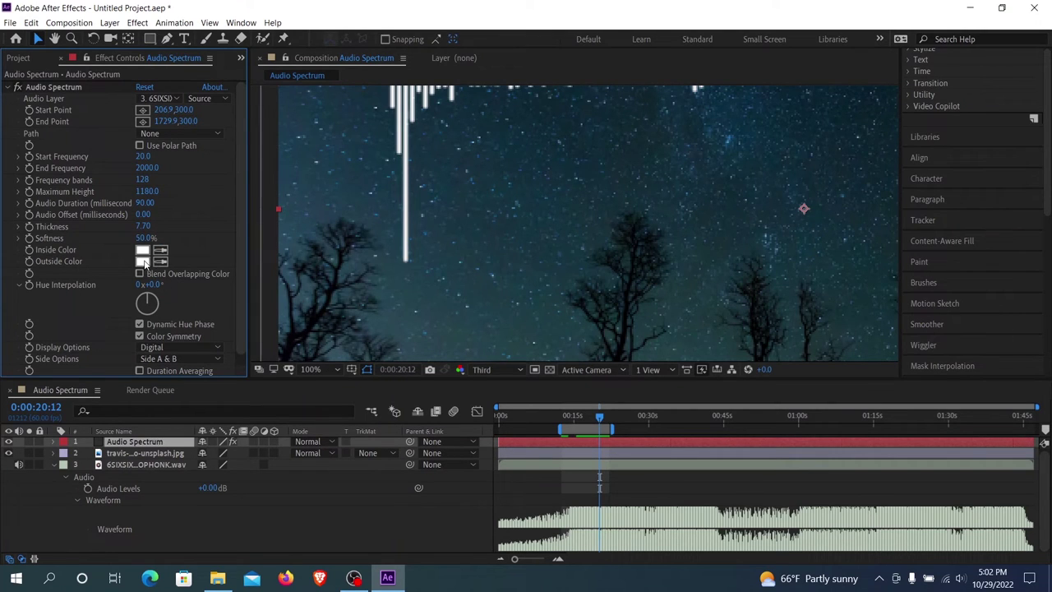
Set the spectrum's Thickness to 11.40 and its Softness to 0%
{"action": "left_click_drag", "start_coordinate": [143, 227], "coordinate": [168, 224]}
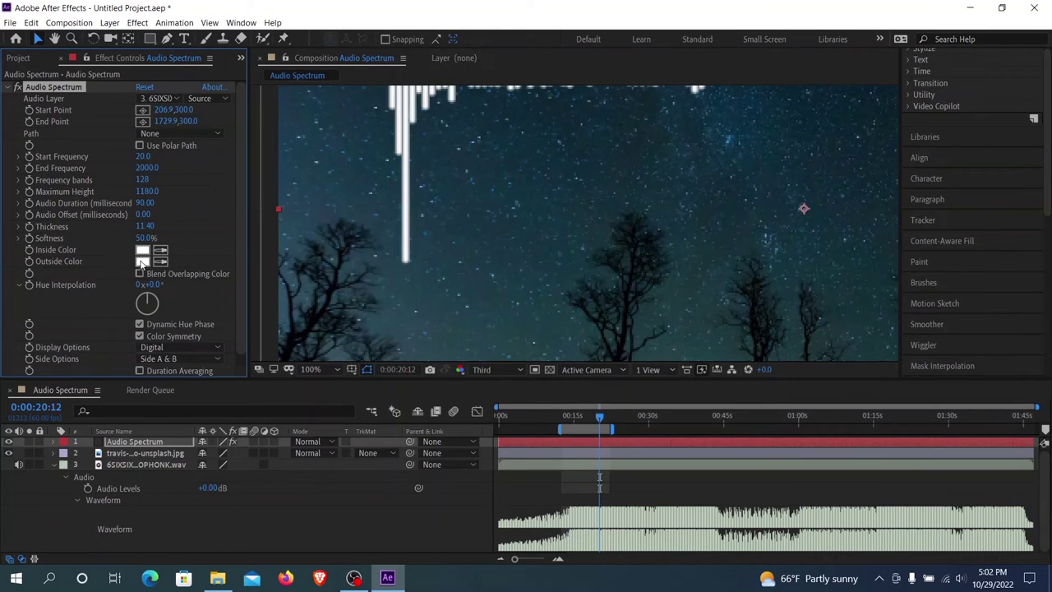
{"action": "left_click_drag", "start_coordinate": [146, 237], "coordinate": [159, 271]}
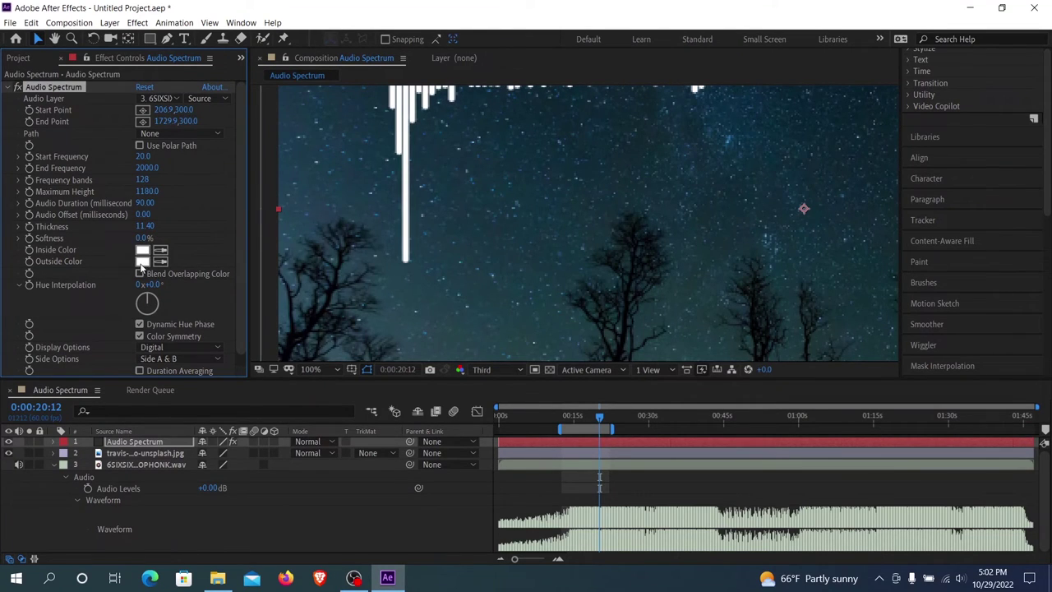
Set the spectrum's Outside Color to dark red (C70606)
{"action": "left_click", "coordinate": [143, 261]}
{"action": "left_click", "coordinate": [532, 241]}
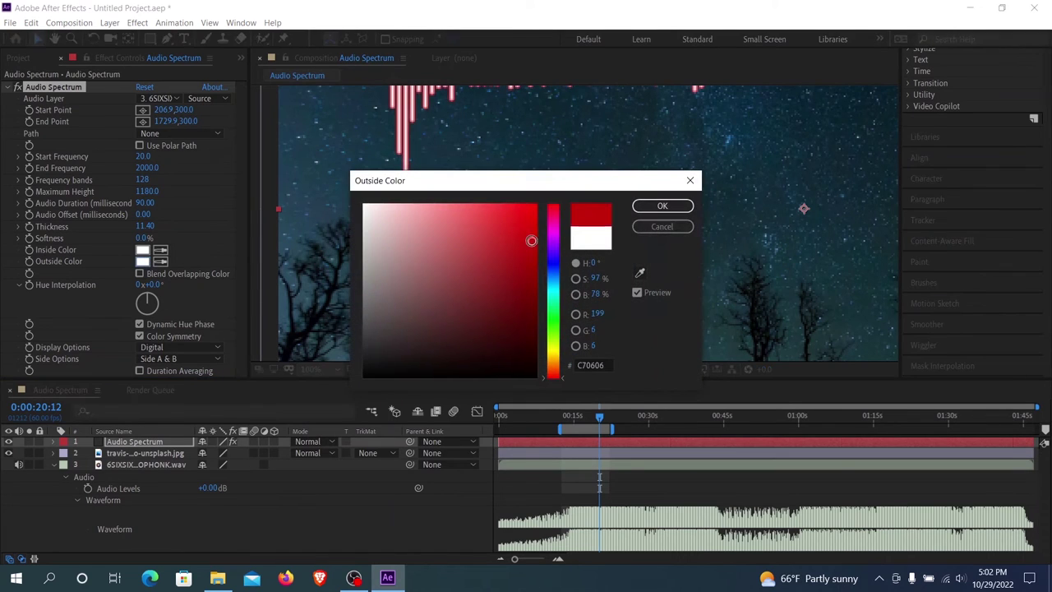
{"action": "left_click", "coordinate": [662, 207]}
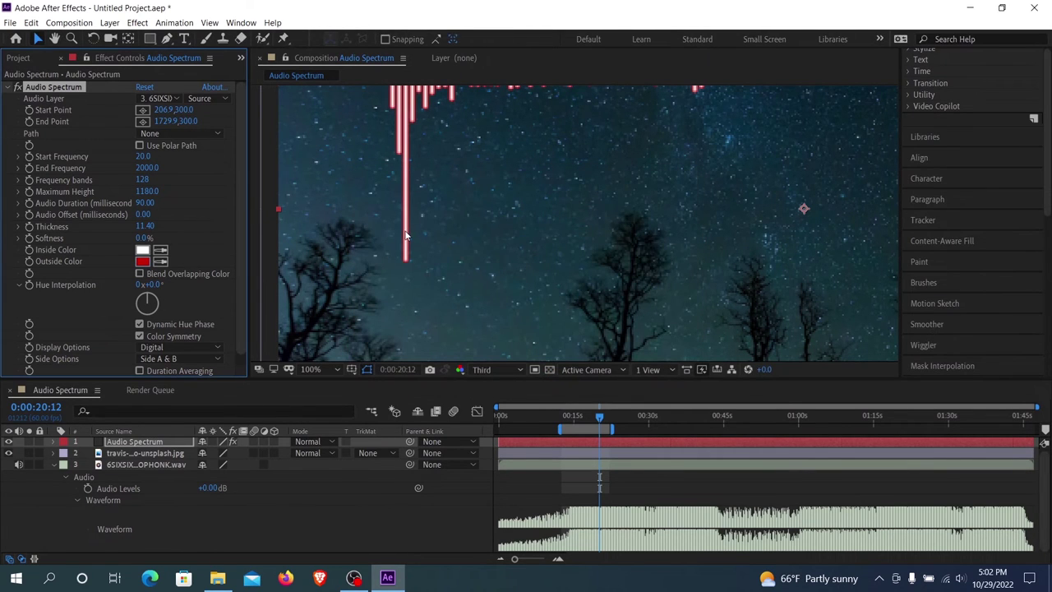
Try black and green (23774C) as the spectrum's Inside Color, and cancel the color change
{"action": "left_click", "coordinate": [143, 251]}
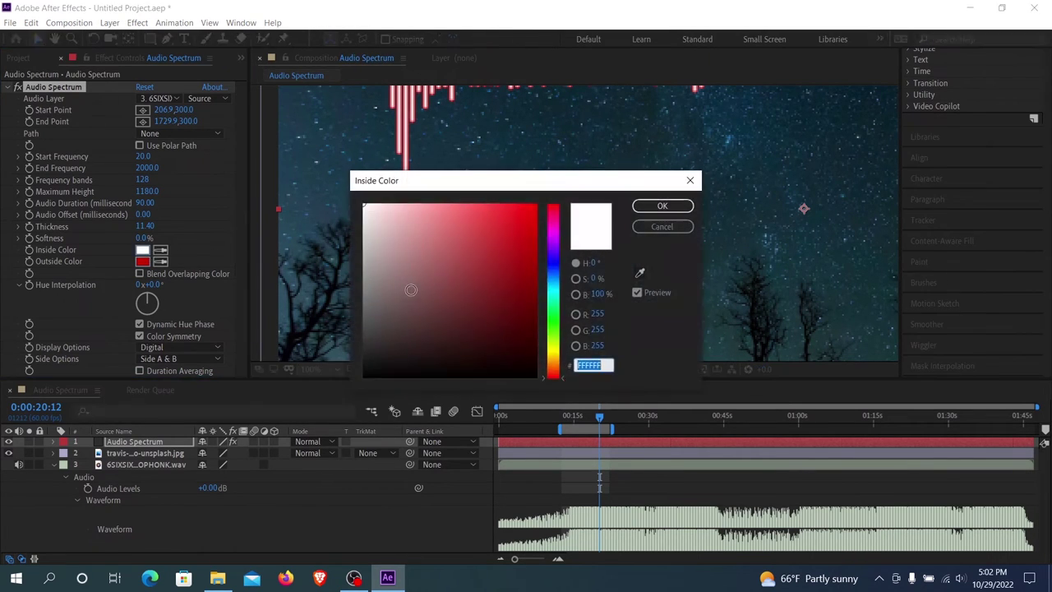
{"action": "left_click_drag", "start_coordinate": [408, 288], "coordinate": [358, 396]}
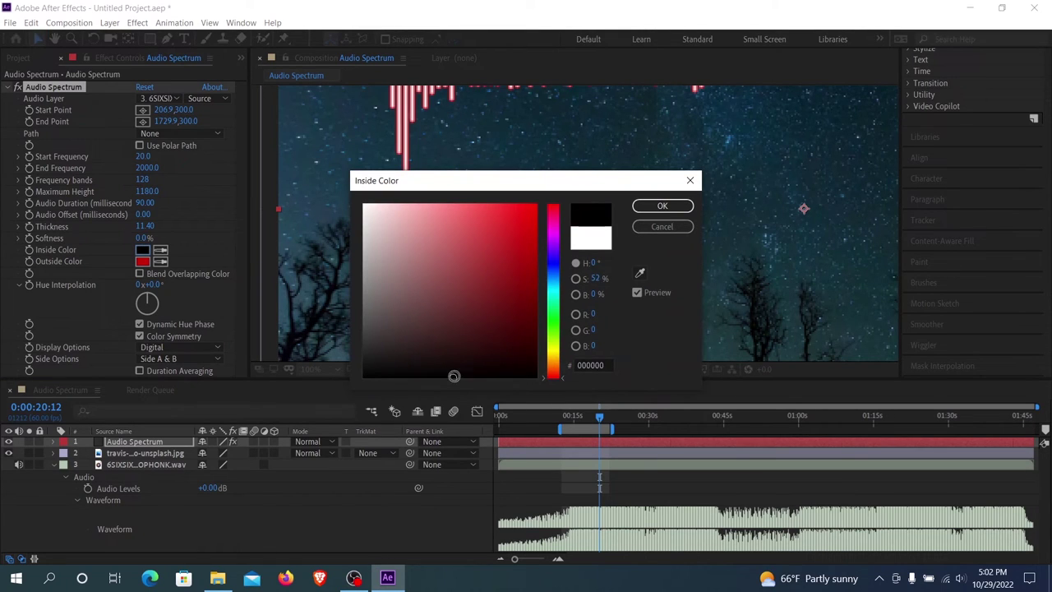
{"action": "mouse_move", "coordinate": [454, 376]}
{"action": "left_mouse_down"}
{"action": "mouse_move", "coordinate": [509, 357]}
{"action": "mouse_move", "coordinate": [484, 287]}
{"action": "mouse_move", "coordinate": [491, 361]}
{"action": "left_mouse_up"}
{"action": "left_click_drag", "start_coordinate": [553, 349], "coordinate": [553, 306]}
{"action": "mouse_move", "coordinate": [477, 331]}
{"action": "left_mouse_down"}
{"action": "mouse_move", "coordinate": [469, 300]}
{"action": "mouse_move", "coordinate": [521, 232]}
{"action": "mouse_move", "coordinate": [485, 296]}
{"action": "left_mouse_up"}
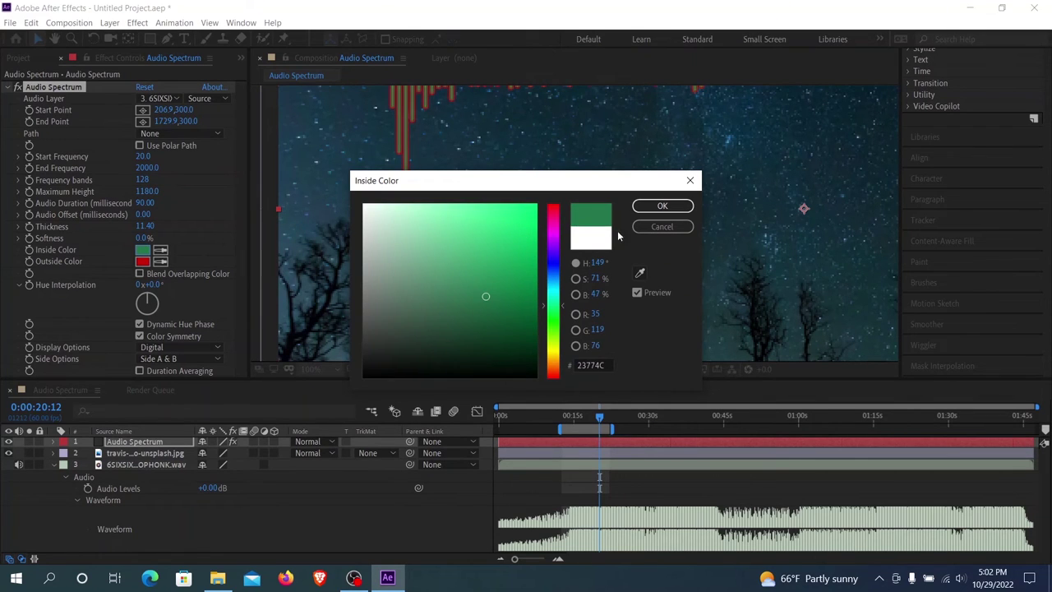
{"action": "left_click", "coordinate": [662, 226]}
Set the spectrum's Outside Color back to white
{"action": "left_click", "coordinate": [143, 261]}
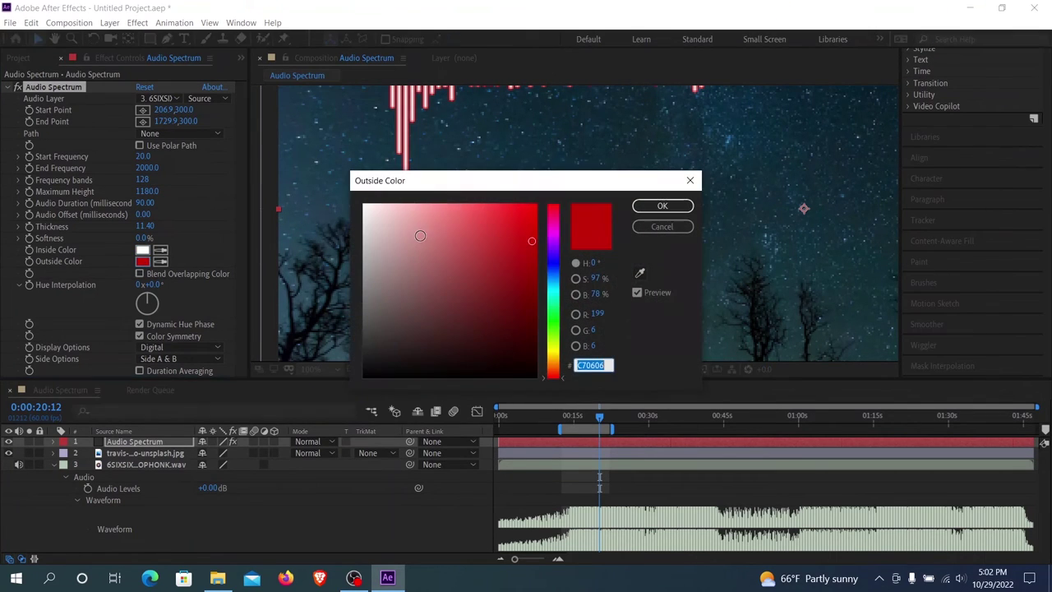
{"action": "left_click_drag", "start_coordinate": [424, 230], "coordinate": [367, 188]}
{"action": "left_click", "coordinate": [613, 218]}
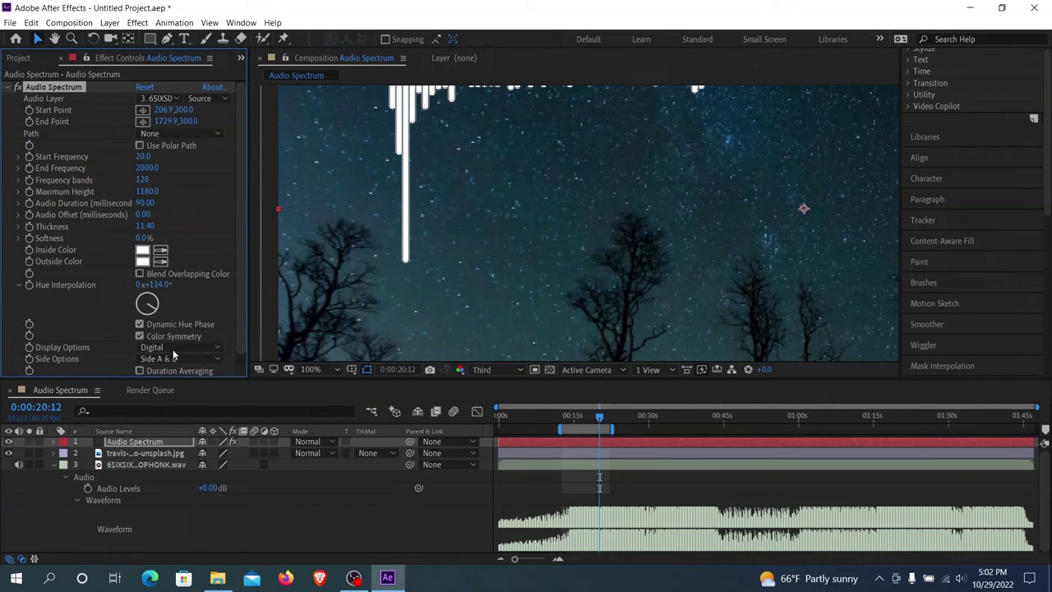
Set the spectrum's Hue Interpolation to 1x+352.0°
{"action": "scroll", "coordinate": [410, 261], "scroll_direction": "down", "scroll_amount": 2}
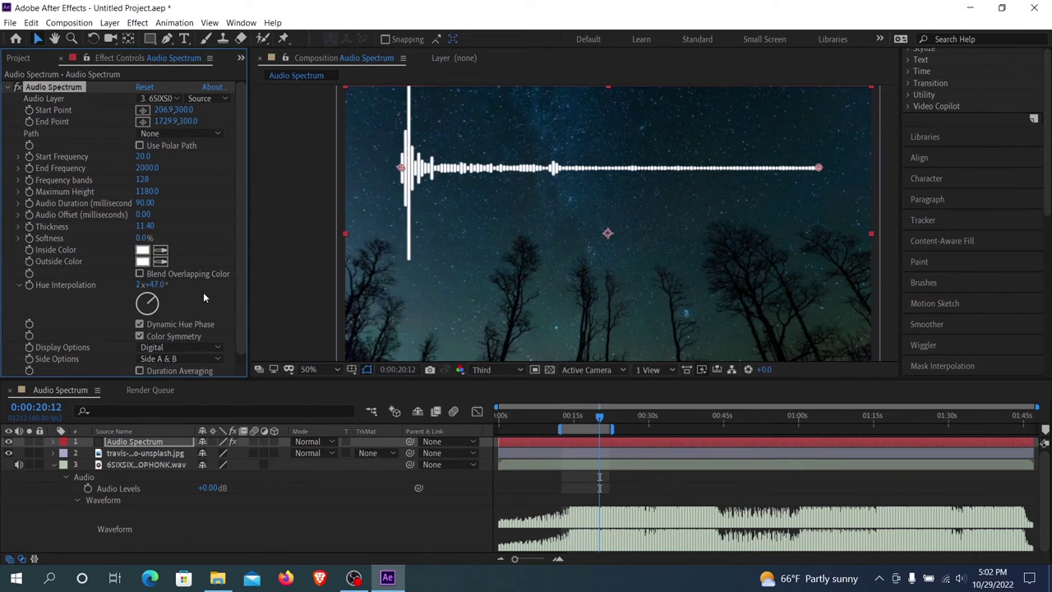
{"action": "left_click_drag", "start_coordinate": [164, 288], "coordinate": [136, 283]}
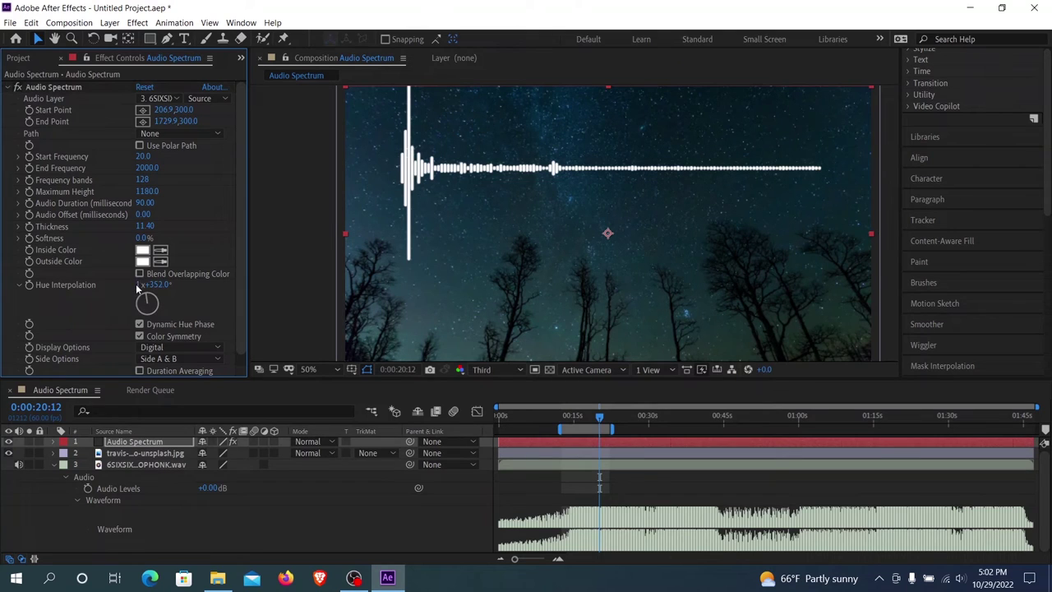
{"action": "left_click", "coordinate": [139, 284]}
Set the spectrum's Outside Color to bright red and its Hue Interpolation to 2x+207.0° for multicolored bars
{"action": "left_click", "coordinate": [142, 261]}
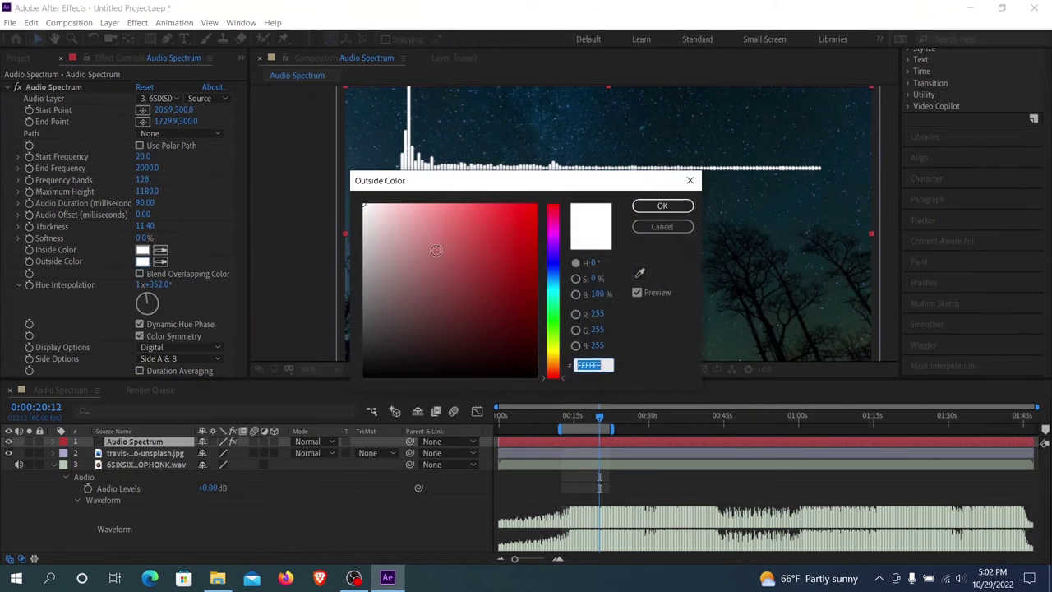
{"action": "left_click", "coordinate": [535, 212]}
{"action": "left_click", "coordinate": [661, 206]}
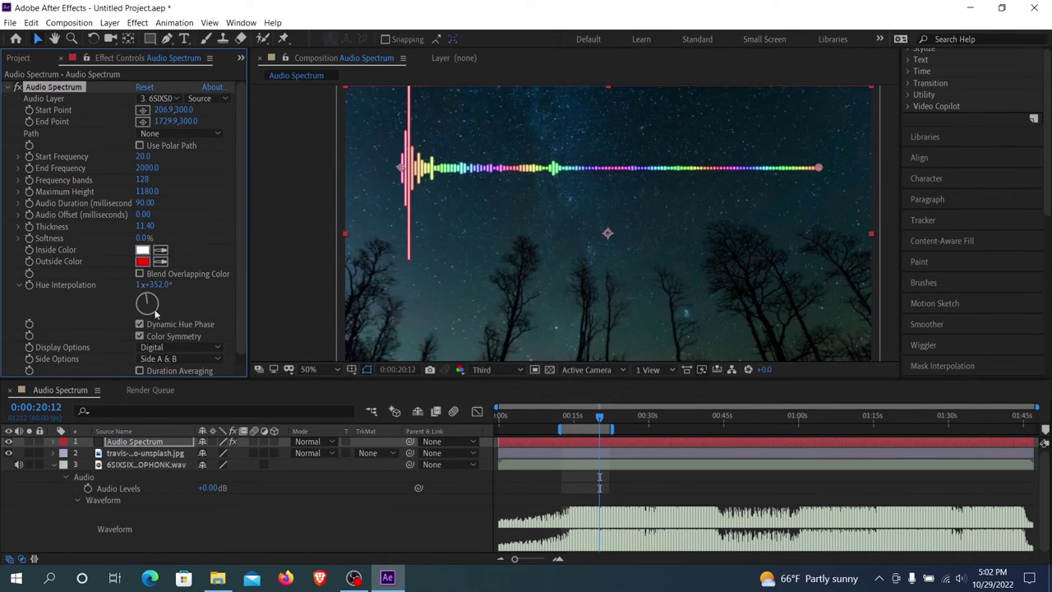
{"action": "left_click_drag", "start_coordinate": [152, 289], "coordinate": [209, 301]}
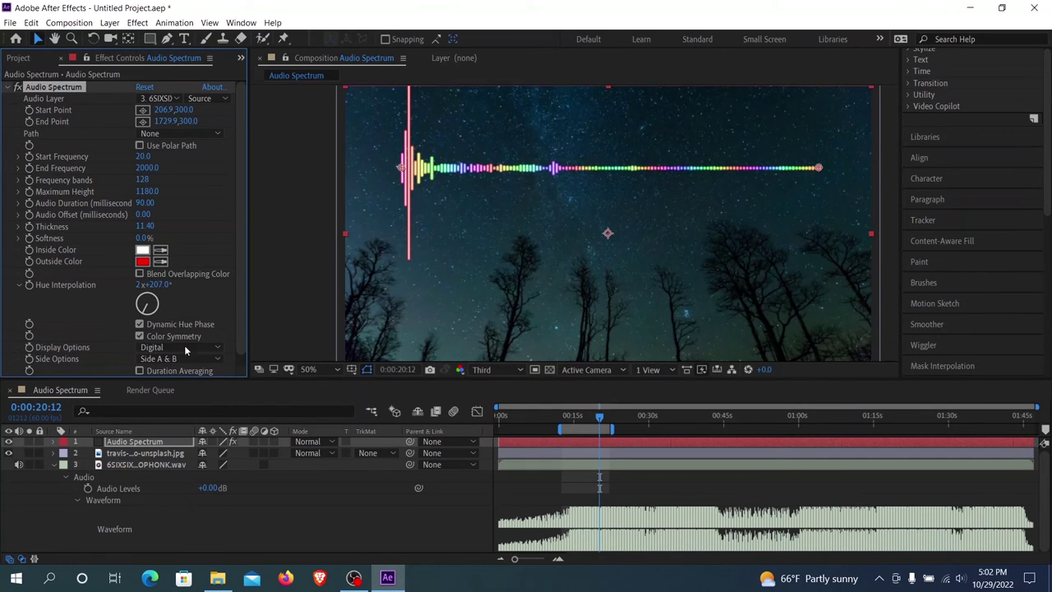
Set the spectrum's Hue Interpolation to 1x+96.0° and preview the animation
{"action": "left_click_drag", "start_coordinate": [138, 360], "coordinate": [212, 312]}
{"action": "key", "text": "space"}
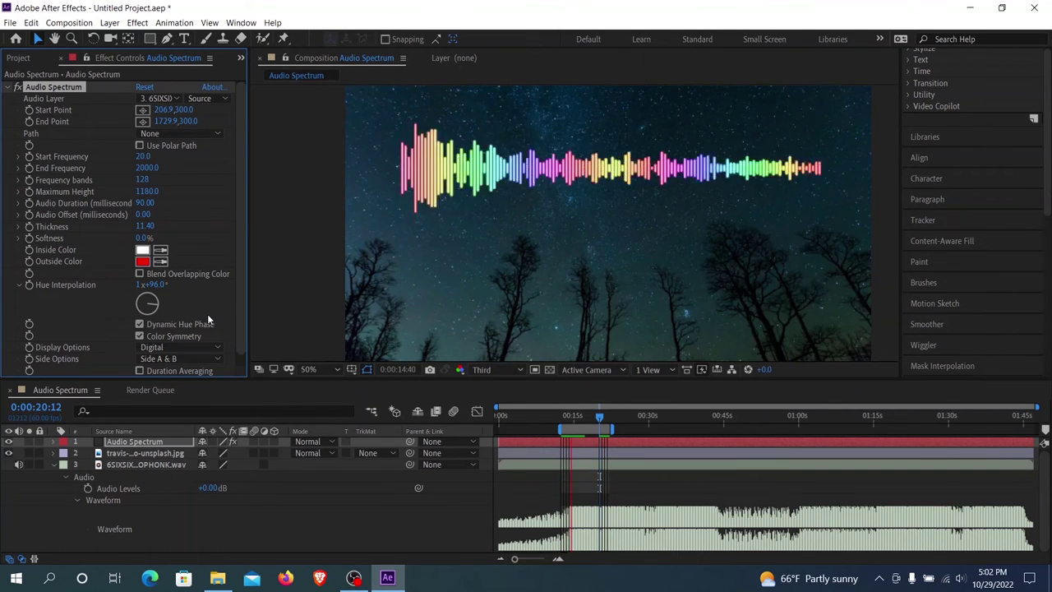
{"action": "key", "text": "space"}
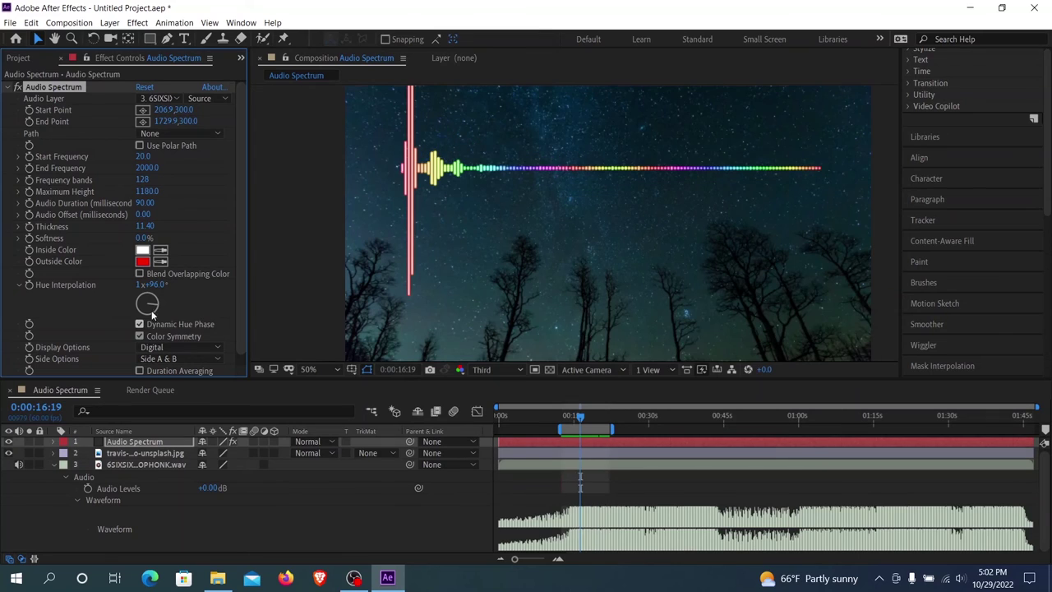
Reset the spectrum's Hue Interpolation to 0x+0.0°
{"action": "left_click", "coordinate": [138, 283]}
{"action": "type", "text": "0"}
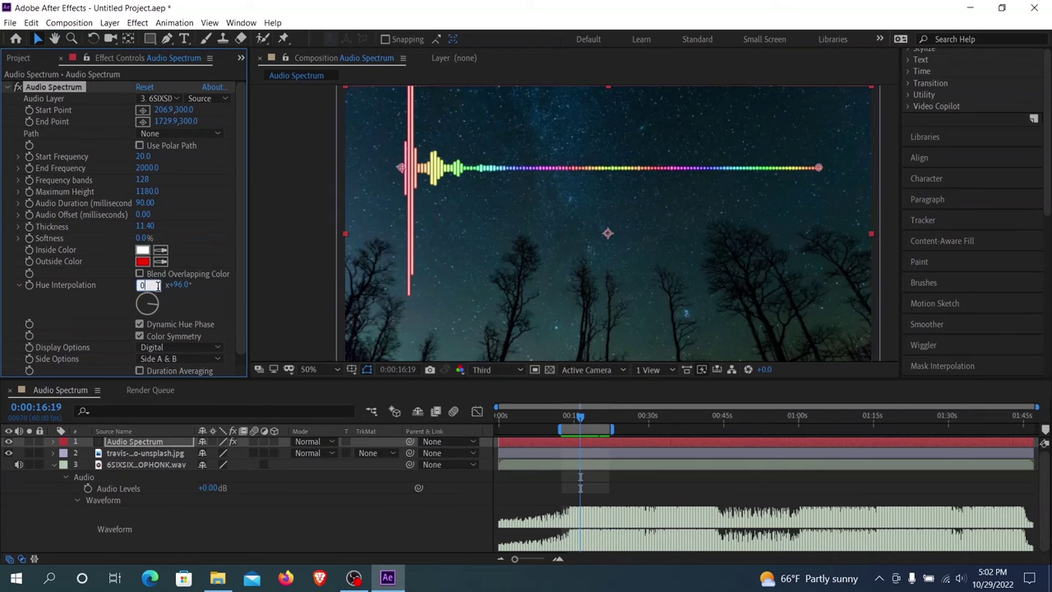
{"action": "key", "text": "Return"}
{"action": "left_click", "coordinate": [155, 284]}
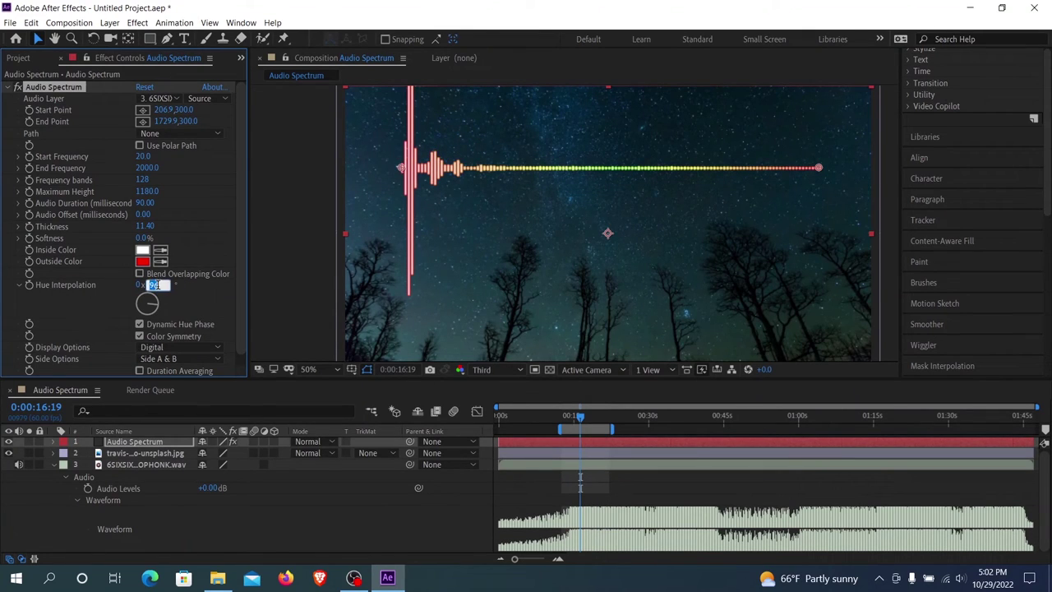
{"action": "type", "text": "0"}
{"action": "key", "text": "Return"}
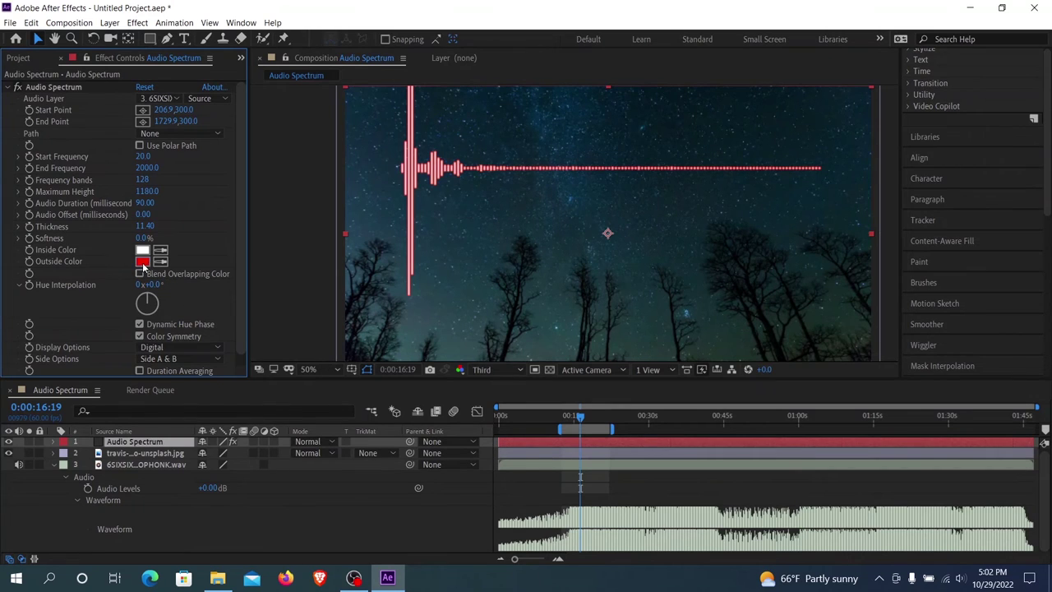
Change the spectrum's Outside Color to white
{"action": "left_click", "coordinate": [142, 262]}
{"action": "left_click", "coordinate": [375, 241]}
{"action": "key", "text": "Return"}
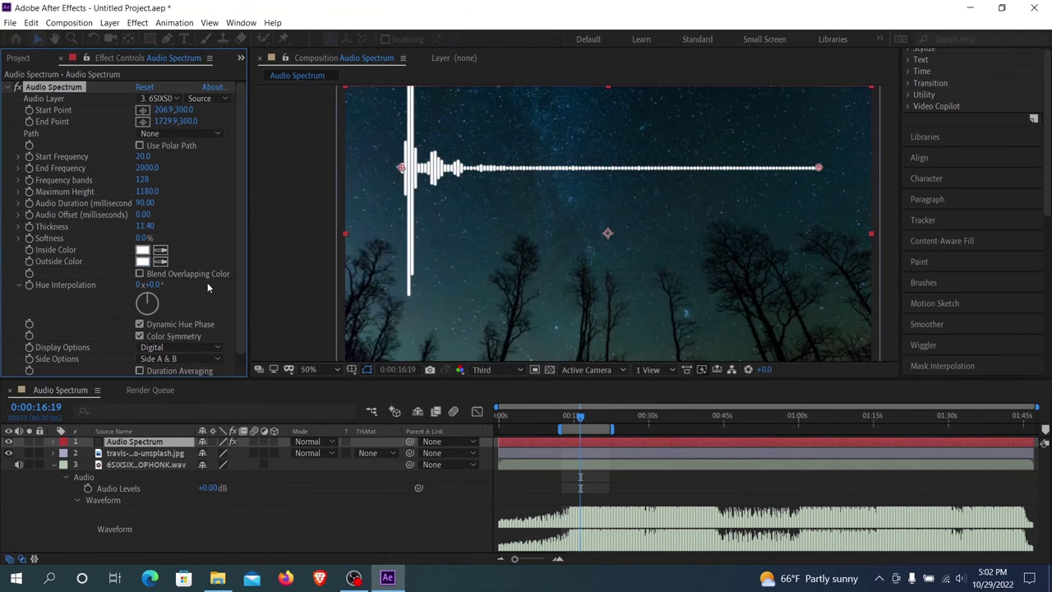
Try Side A and Side B as the spectrum's Side Options
{"action": "scroll", "coordinate": [112, 301], "scroll_direction": "down", "scroll_amount": 1}
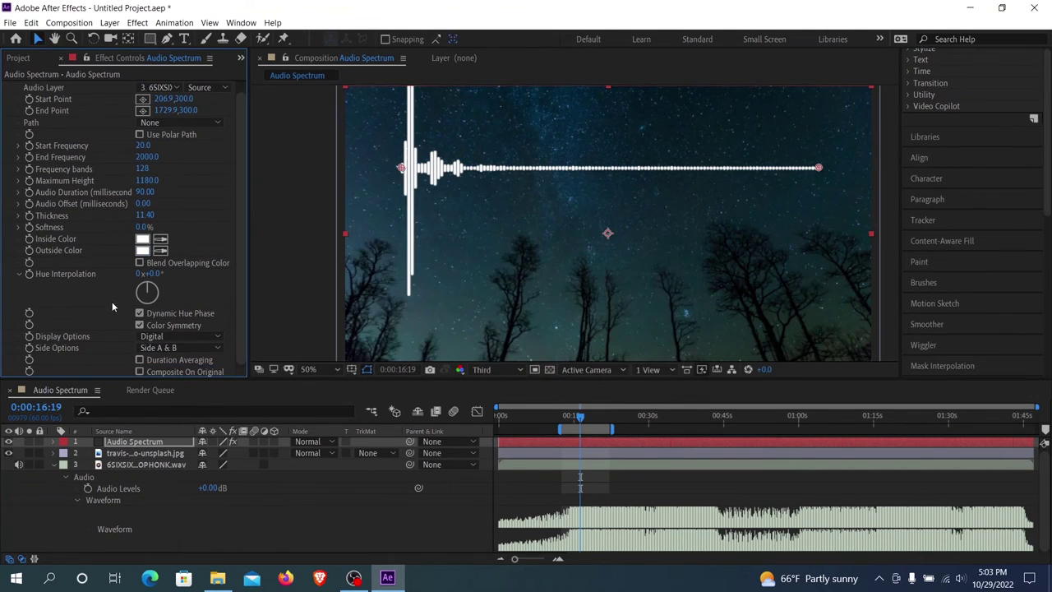
{"action": "left_click", "coordinate": [162, 349]}
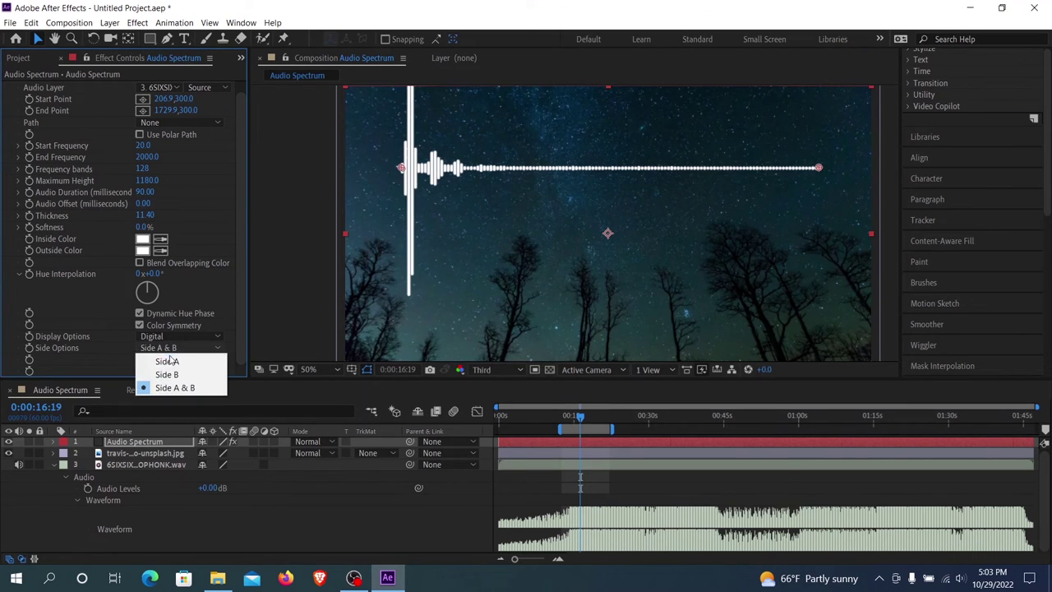
{"action": "left_click", "coordinate": [156, 356]}
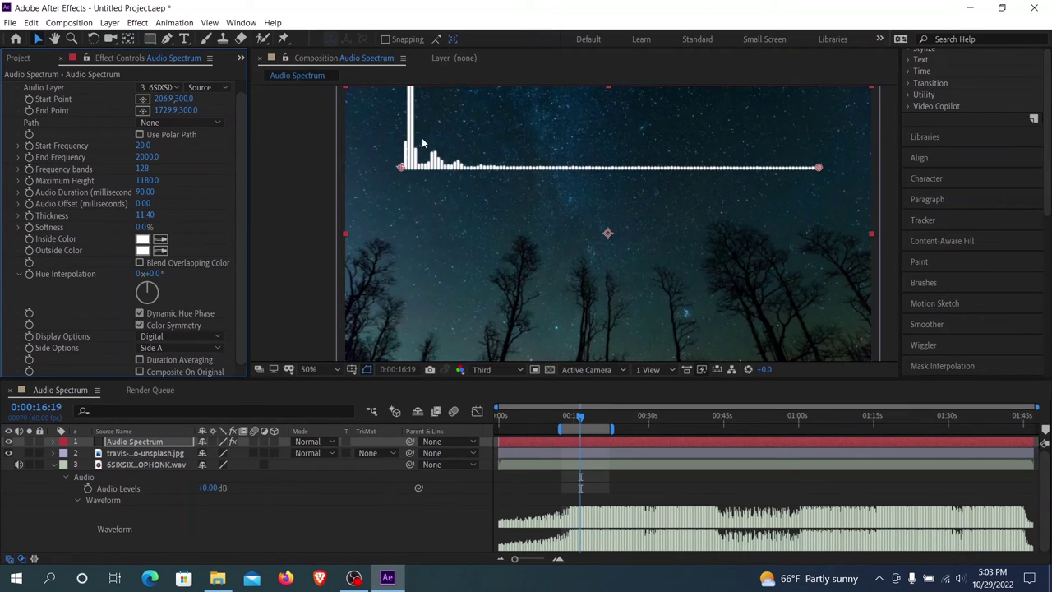
{"action": "left_click", "coordinate": [168, 349]}
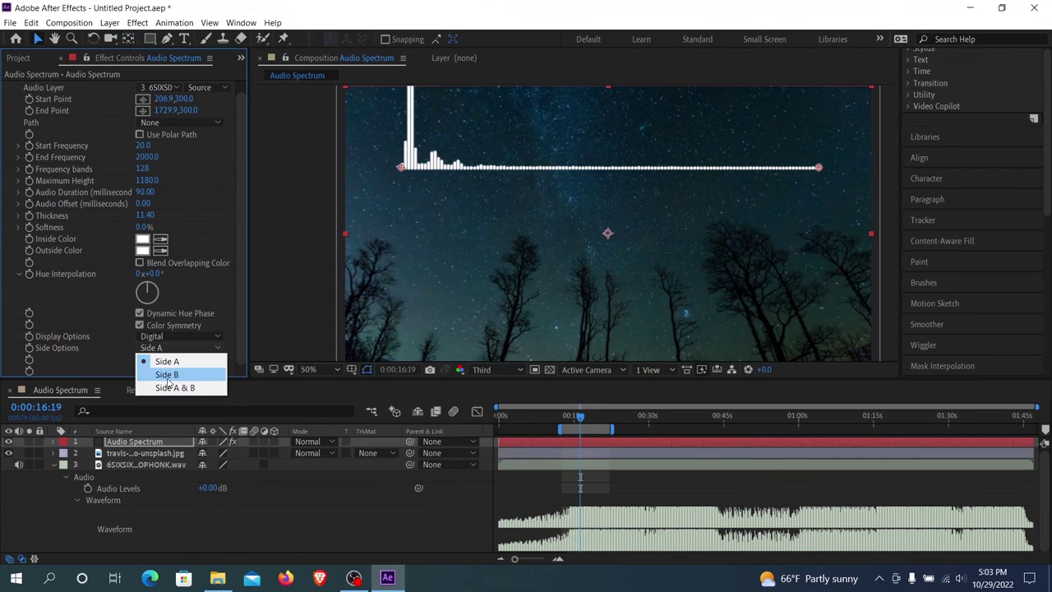
{"action": "left_click", "coordinate": [164, 370]}
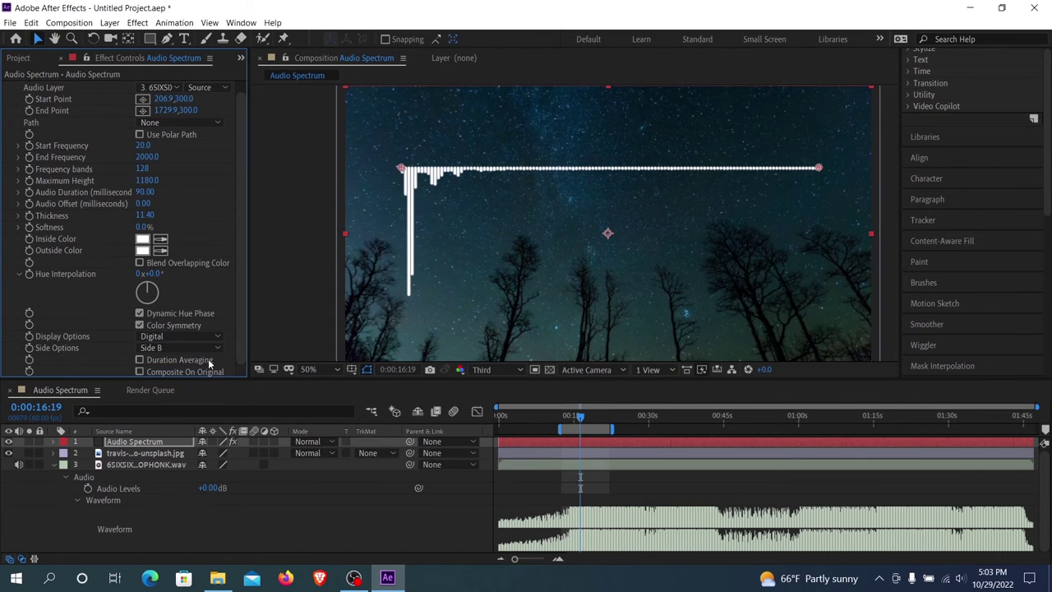
Set the spectrum's Side Options to Side A and preview the animation
{"action": "left_click", "coordinate": [148, 349]}
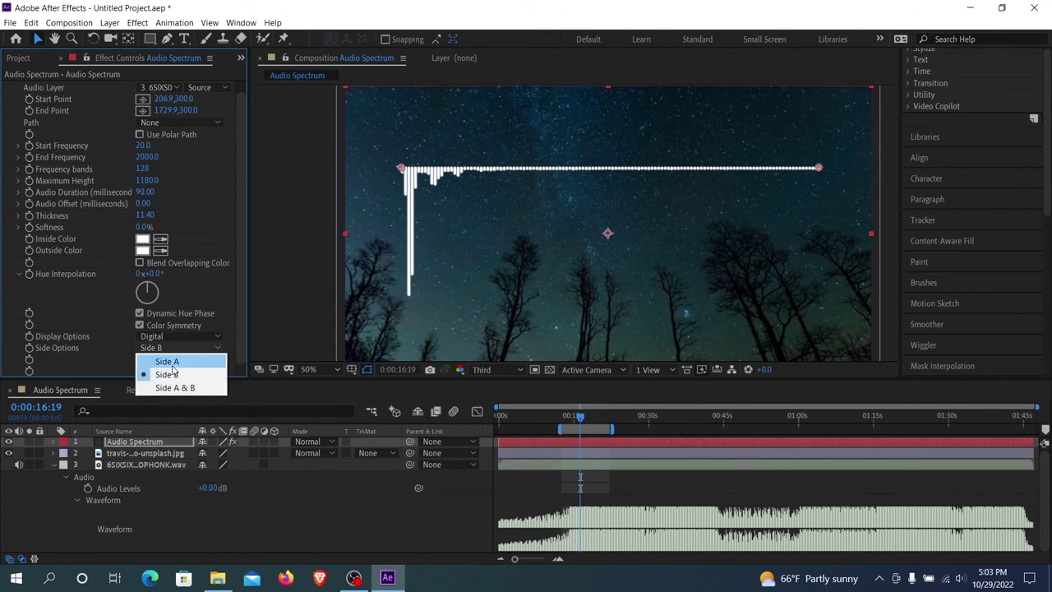
{"action": "left_click", "coordinate": [171, 366]}
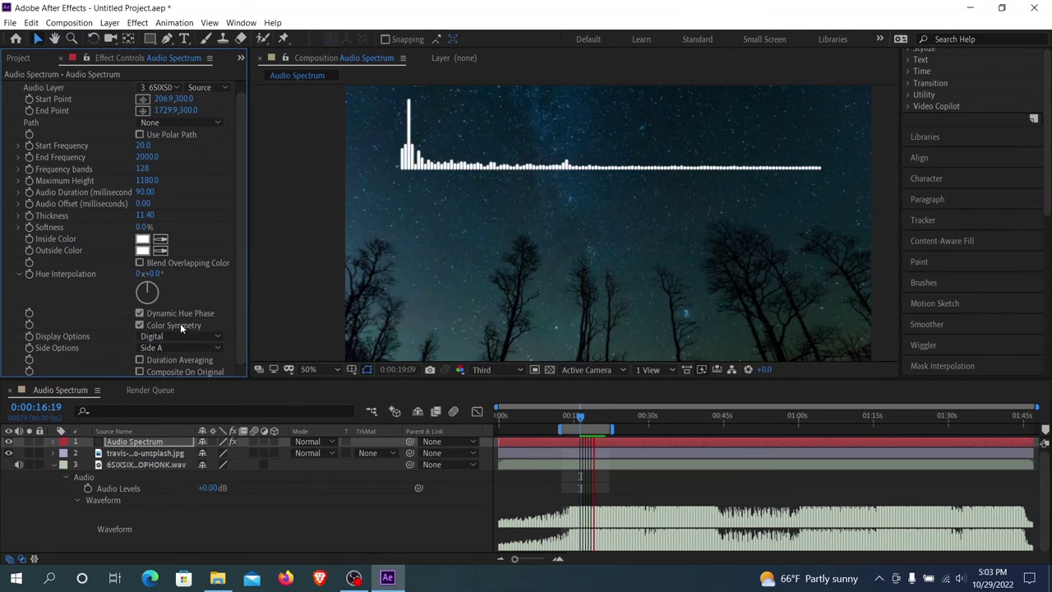
{"action": "key", "text": "space"}
Set the spectrum's Side Options to Side B and preview the downward bars in playback
{"action": "left_click", "coordinate": [158, 348]}
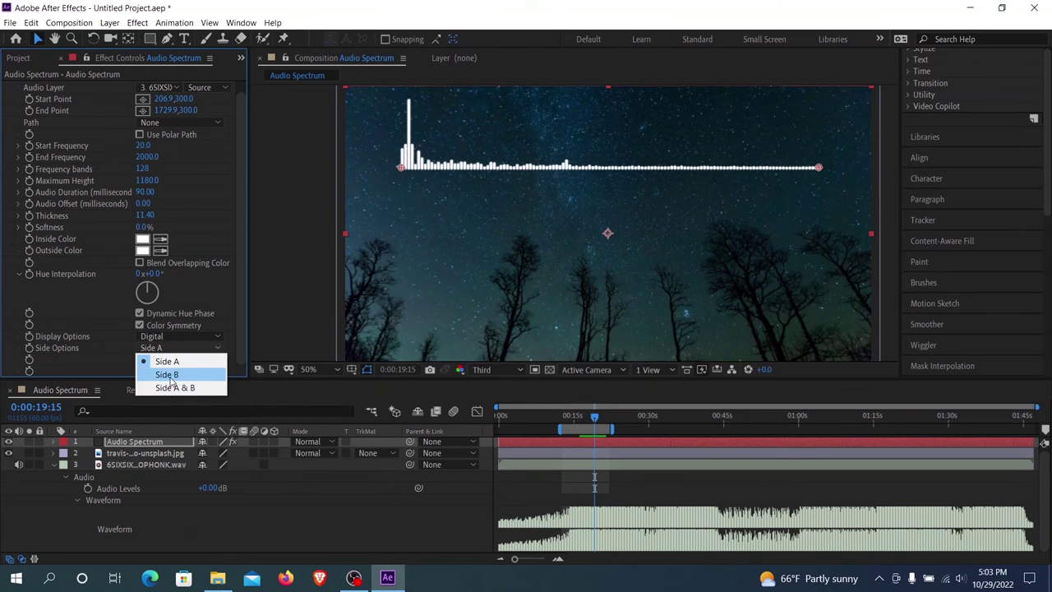
{"action": "left_click", "coordinate": [169, 371]}
{"action": "key", "text": "space"}
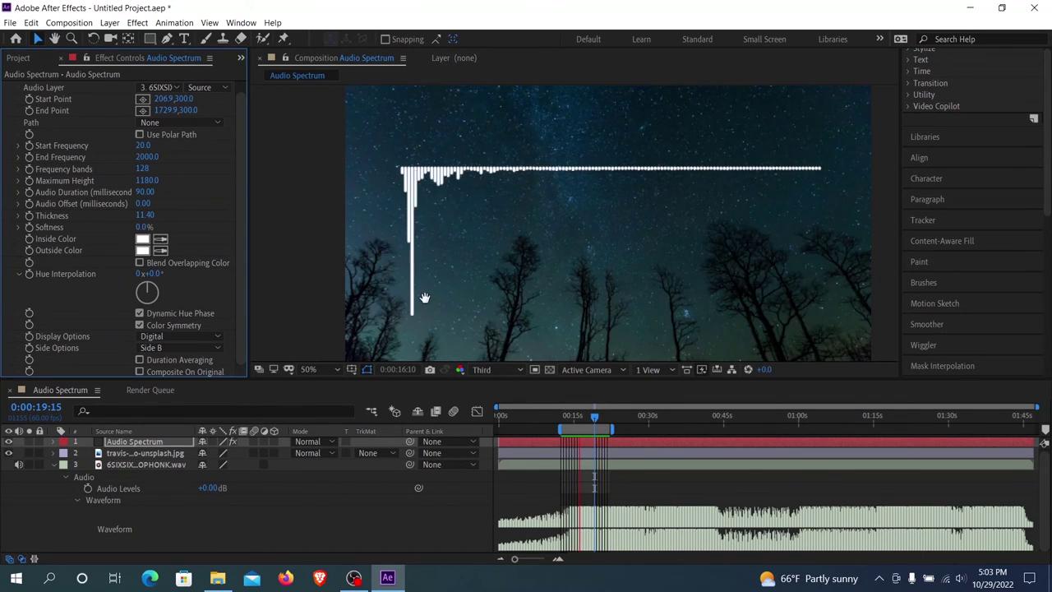
{"action": "key", "text": "space"}
Set the spectrum's Side Options to Side A & B and preview the animation
{"action": "left_click", "coordinate": [150, 350]}
{"action": "left_click", "coordinate": [160, 385]}
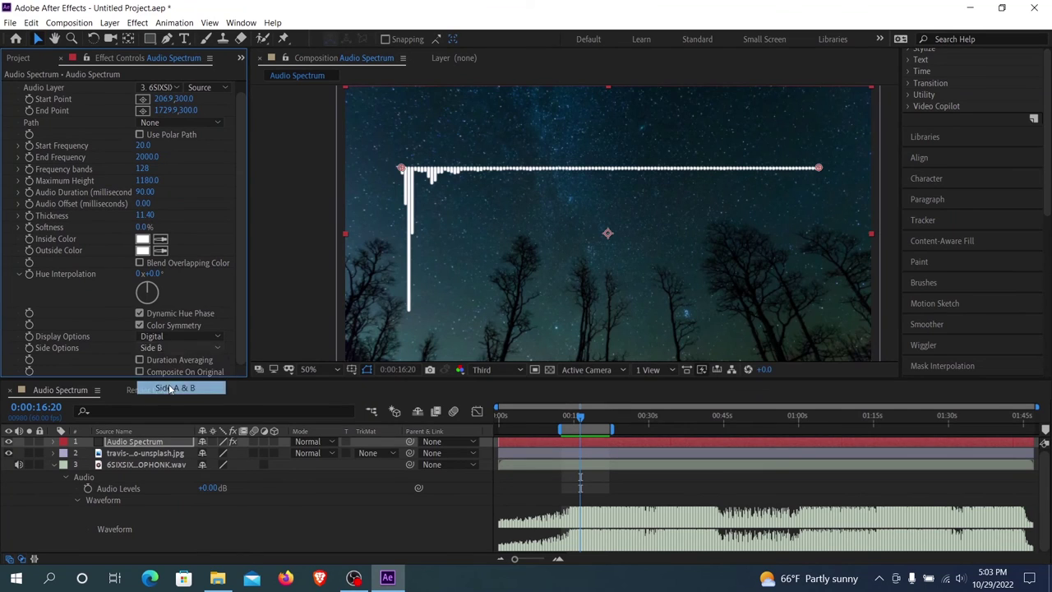
{"action": "key", "text": "space"}
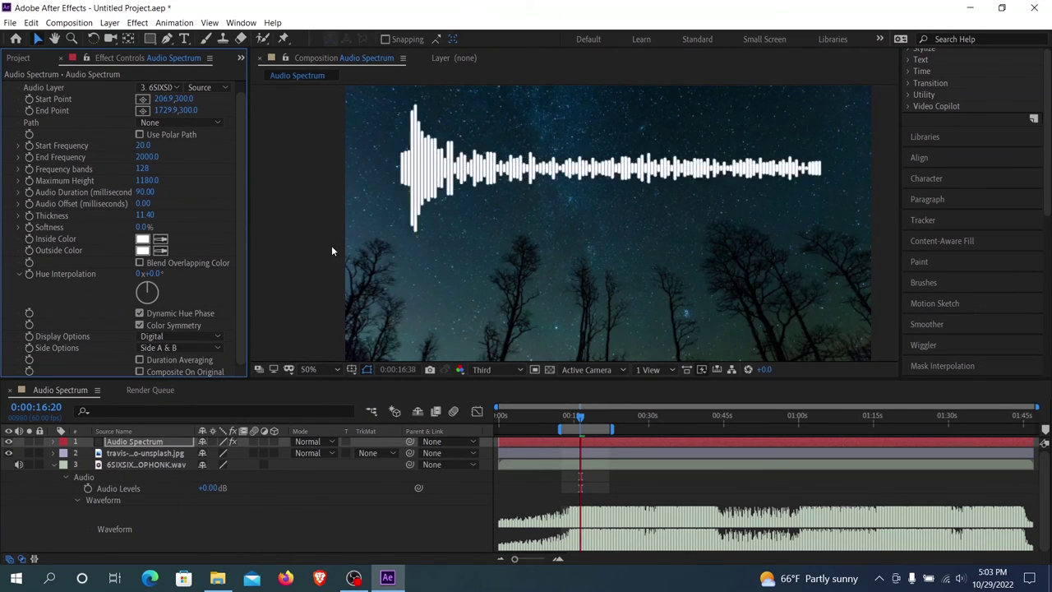
{"action": "key", "text": "space"}
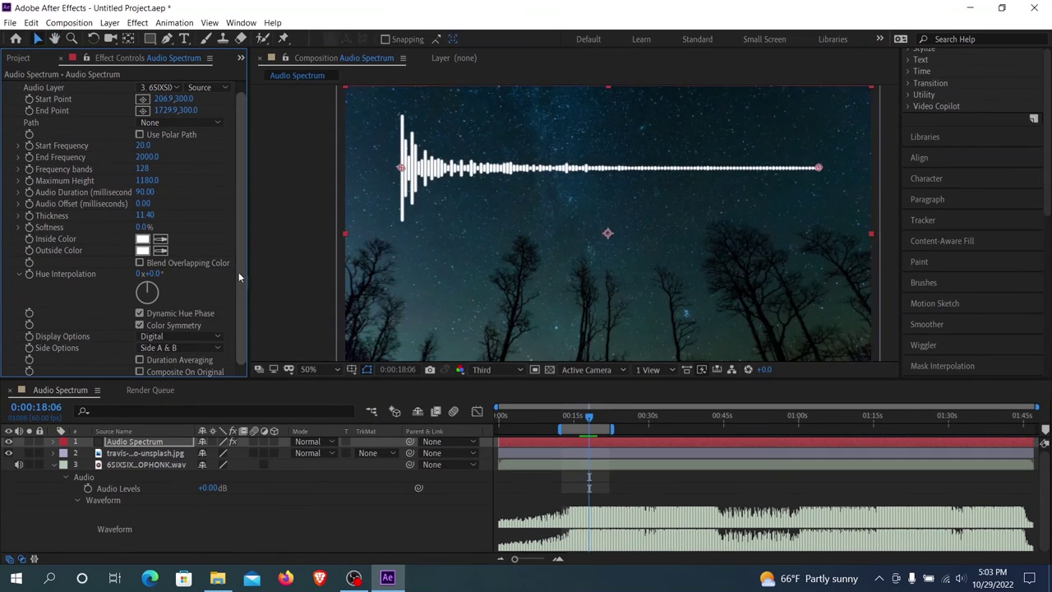
Switch the spectrum's Display Options to Analog lines and preview the animation
{"action": "left_click", "coordinate": [171, 336]}
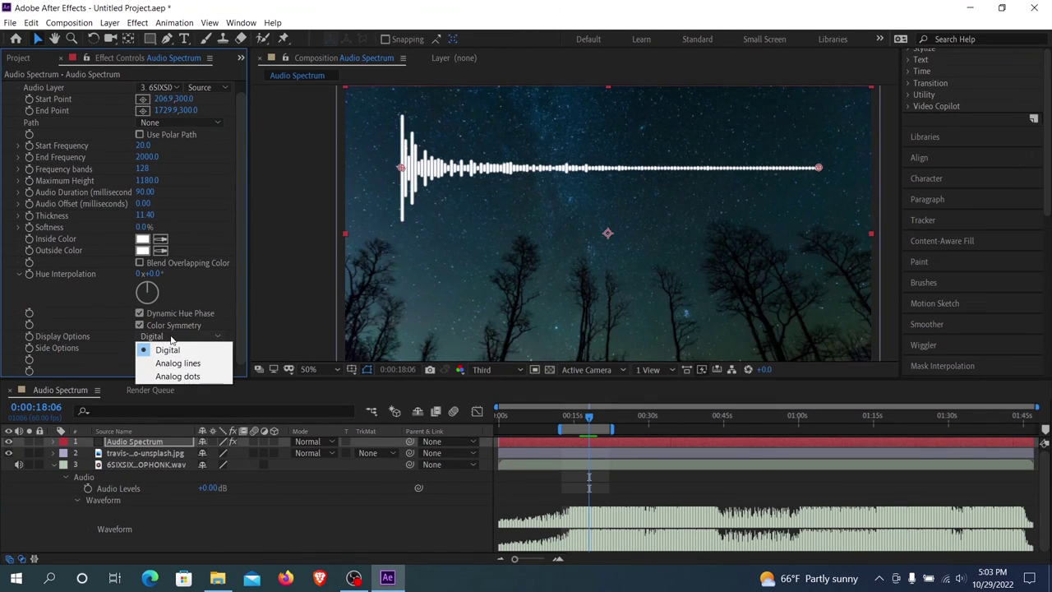
{"action": "left_click", "coordinate": [178, 363]}
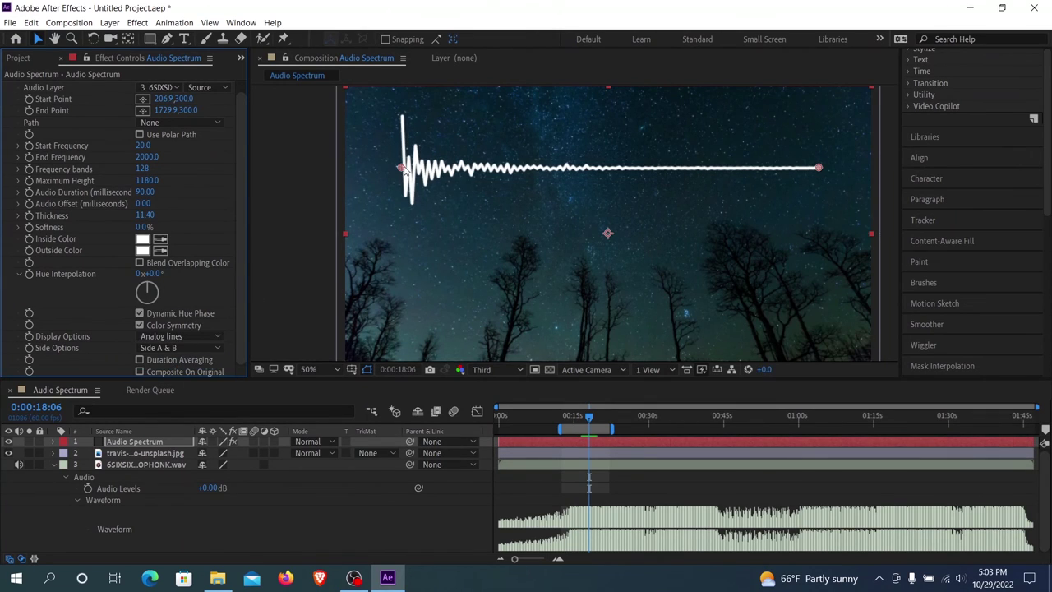
{"action": "left_click", "coordinate": [215, 335]}
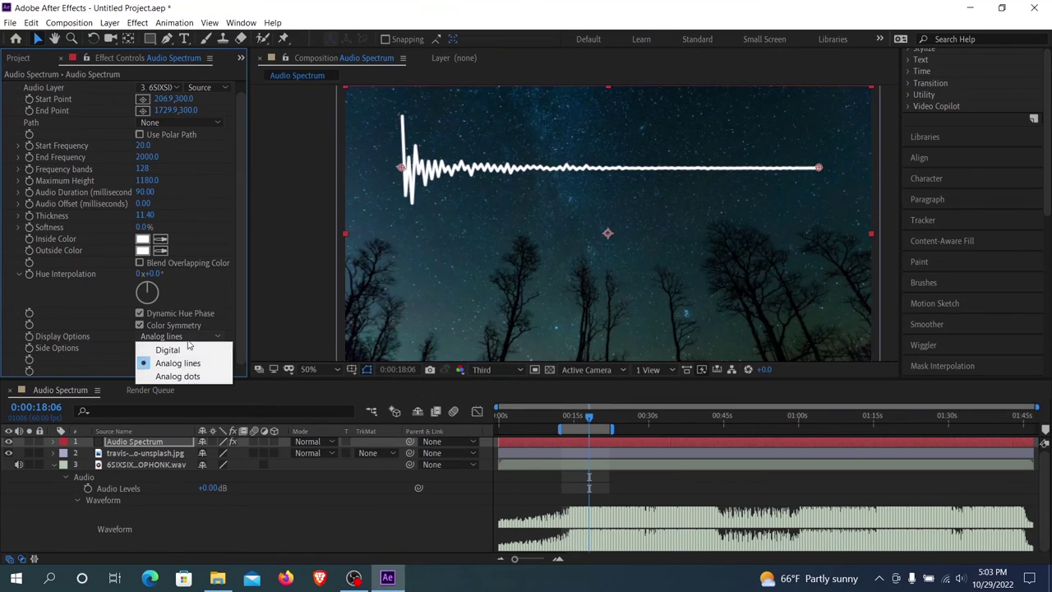
{"action": "left_click", "coordinate": [174, 363]}
{"action": "key", "text": "space"}
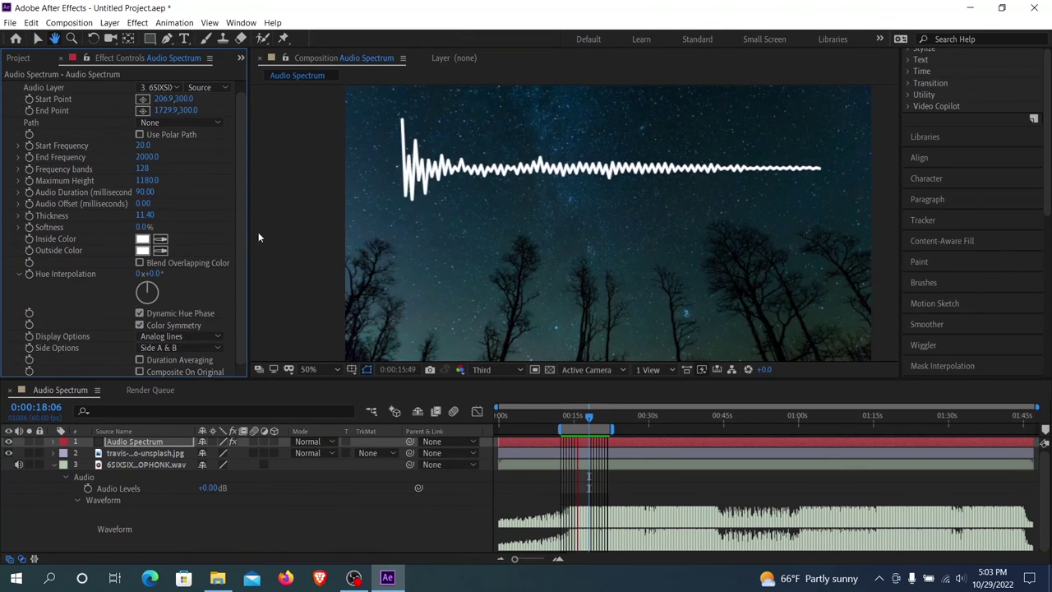
{"action": "key", "text": "space"}
Switch the spectrum's Display Options to Analog dots and preview the animation
{"action": "left_click", "coordinate": [159, 336]}
{"action": "left_click", "coordinate": [178, 376]}
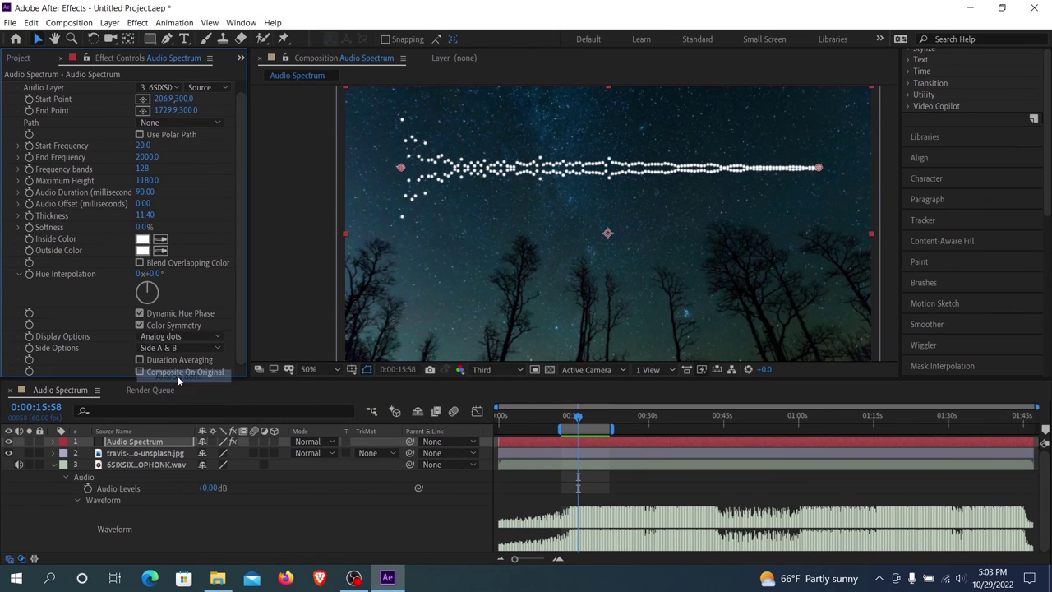
{"action": "key", "text": "space"}
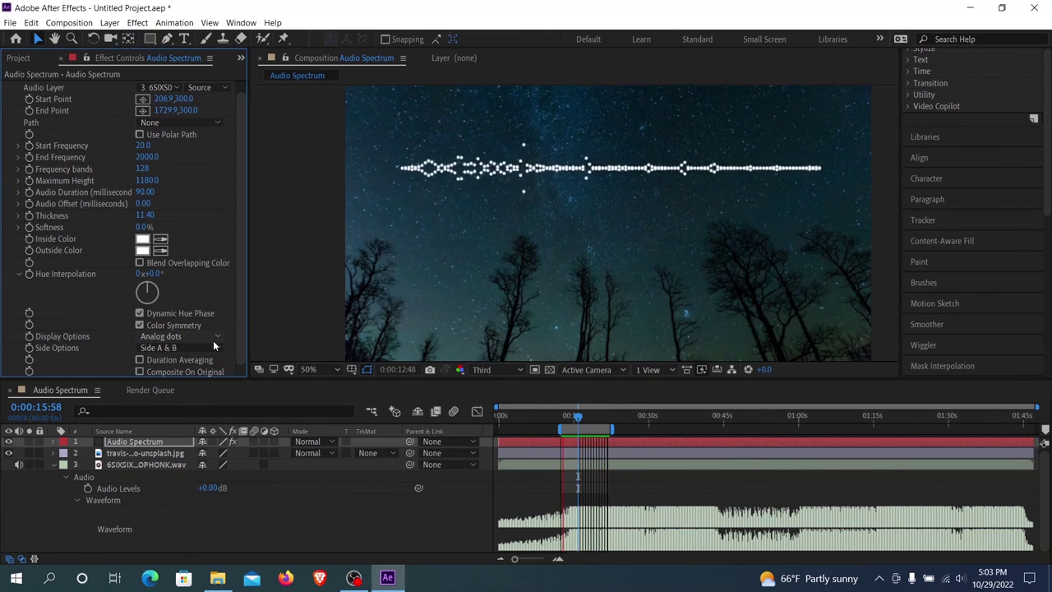
{"action": "key", "text": "space"}
Set the spectrum's Display Options back to Digital
{"action": "left_click", "coordinate": [167, 339]}
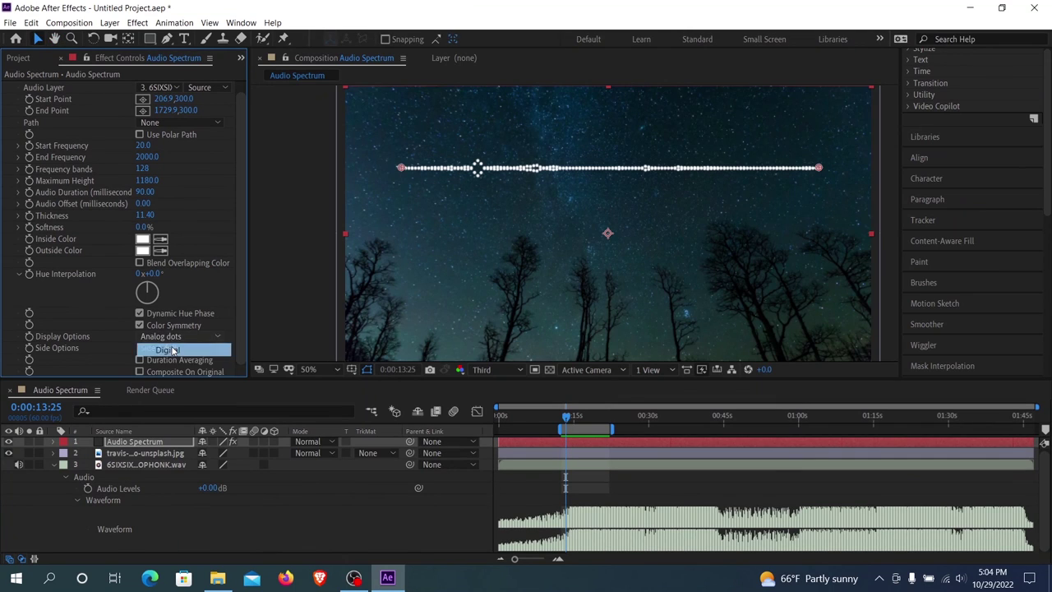
{"action": "left_click", "coordinate": [170, 347]}
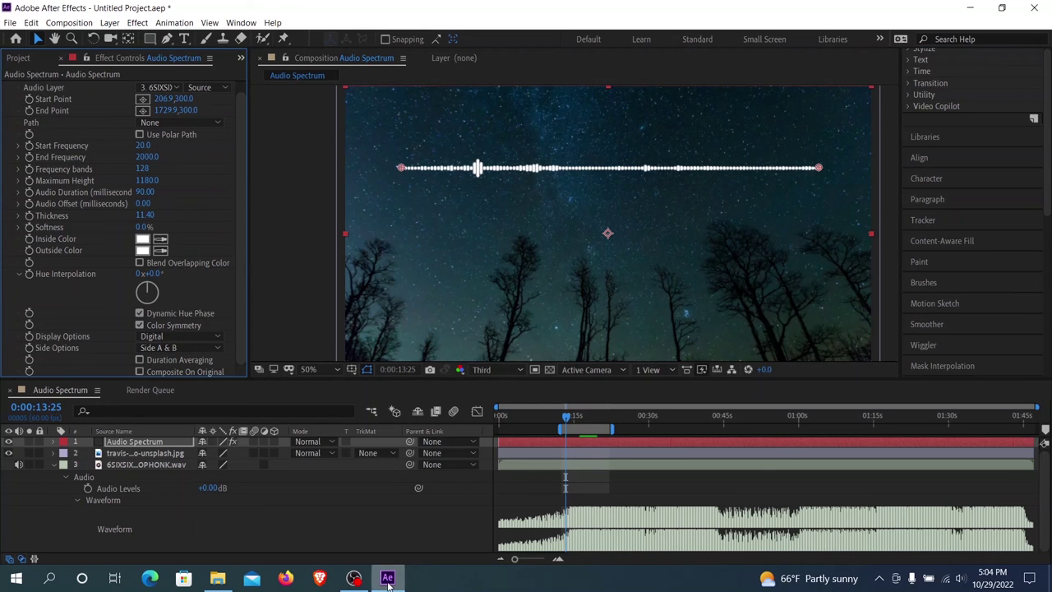
{"action": "left_click", "coordinate": [353, 577]}
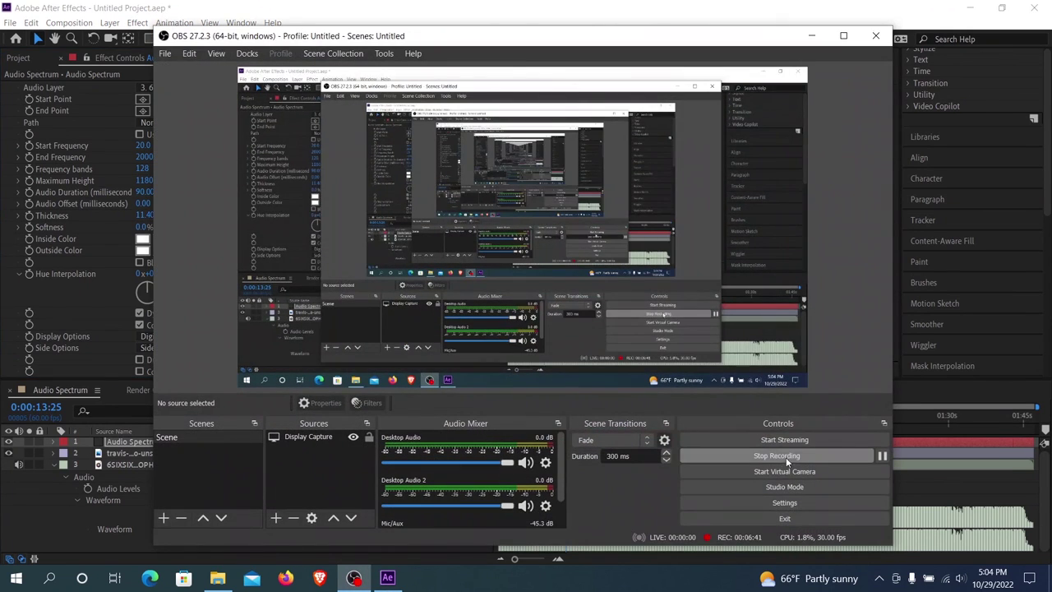